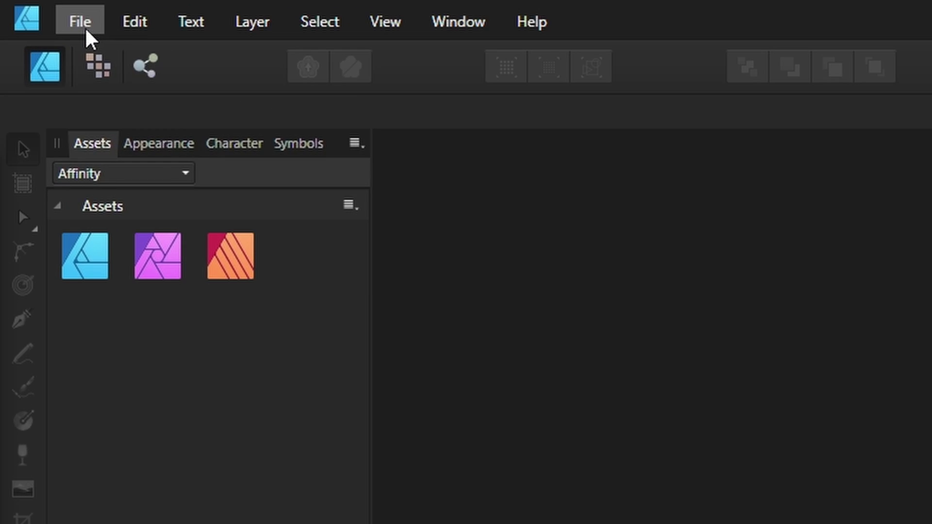
# Step: Create a 600 × 600 px square document with an artboard enabled
pyautogui.click(32, 9)
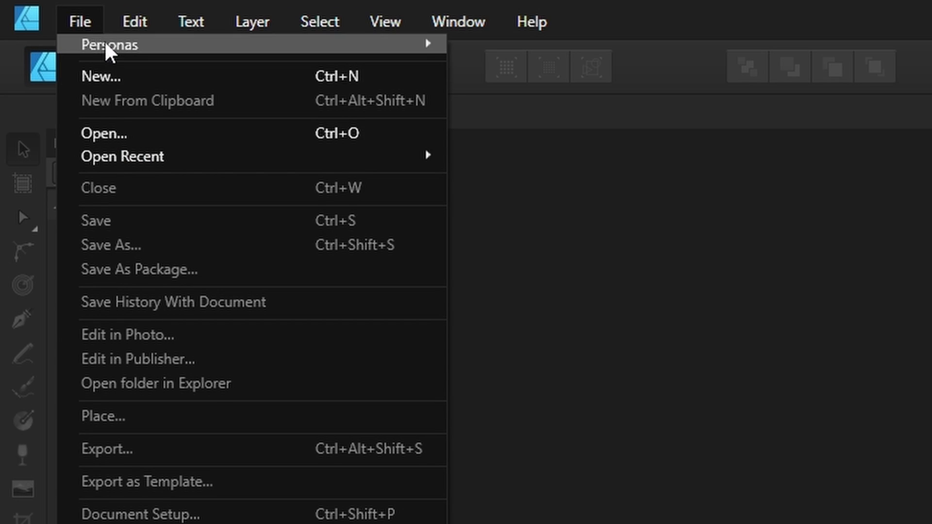
pyautogui.click(140, 79)
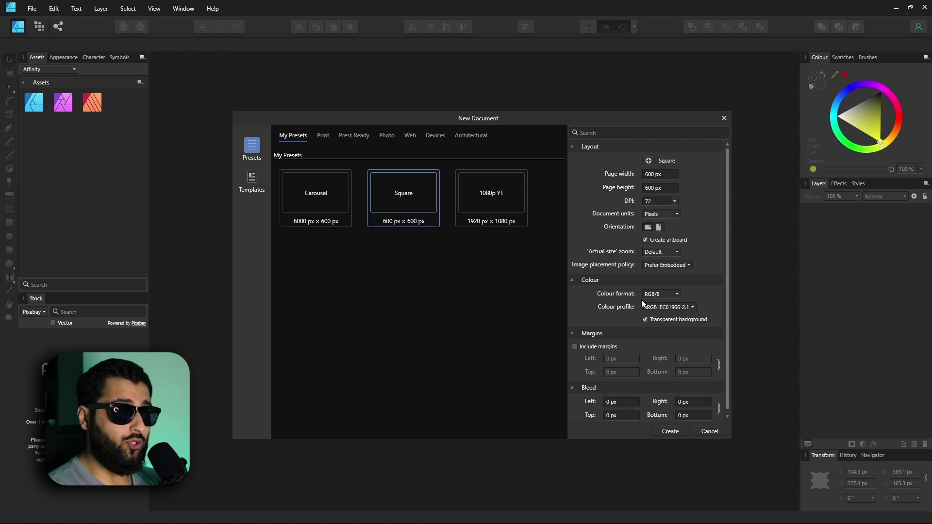
pyautogui.click(645, 240)
pyautogui.click(645, 241)
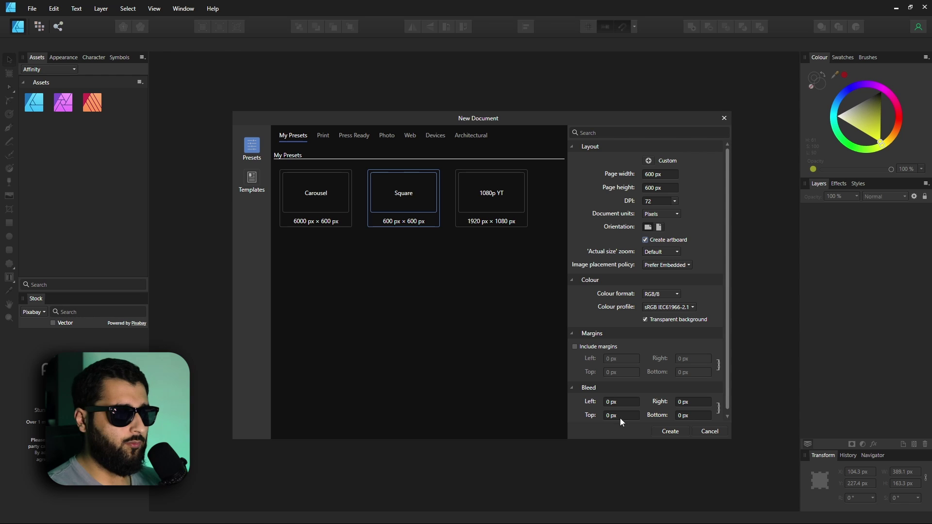
pyautogui.click(674, 433)
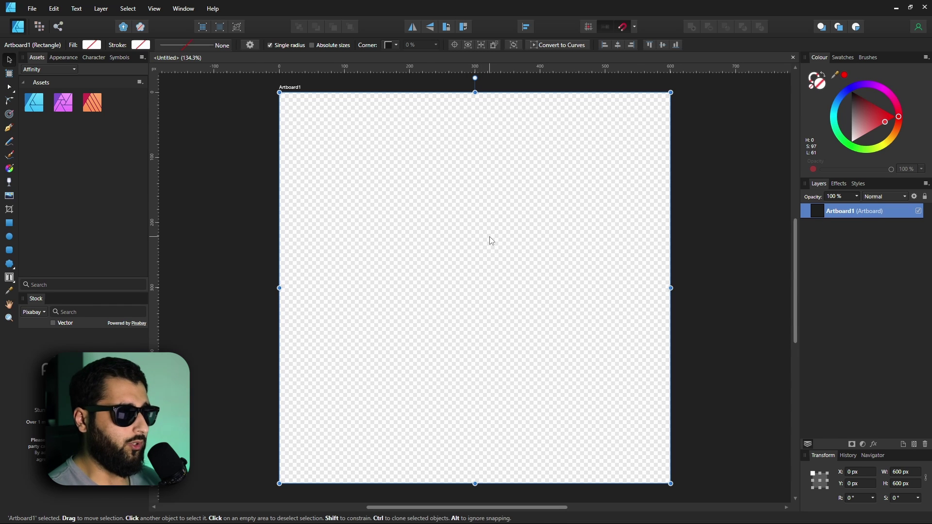
pyautogui.scroll(-1, 478, 238)
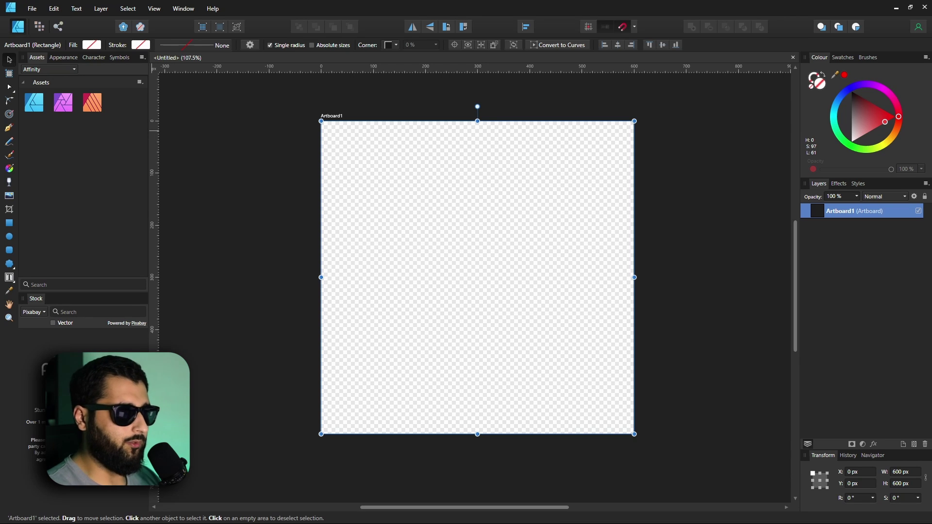
# Step: Create a second 600 × 600 px document with artboard creation turned off
pyautogui.click(32, 8)
pyautogui.click(40, 31)
pyautogui.click(645, 240)
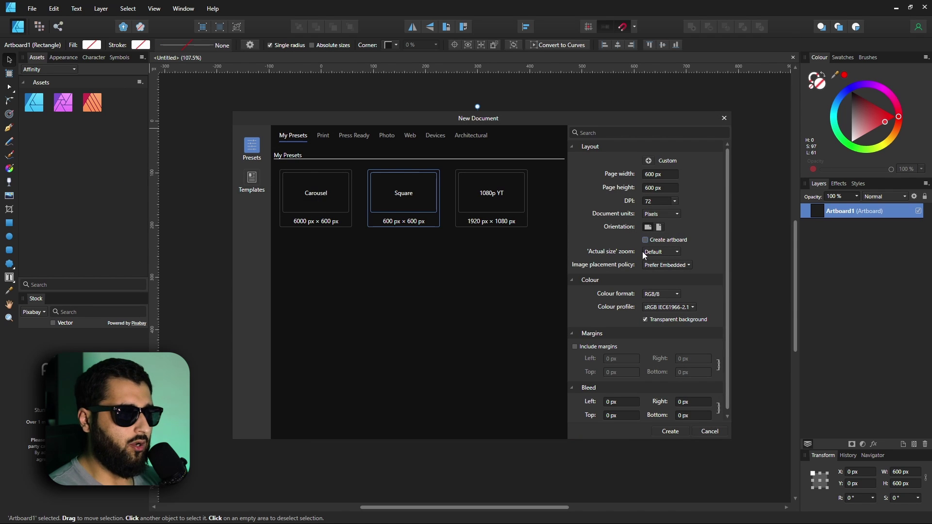
pyautogui.click(671, 432)
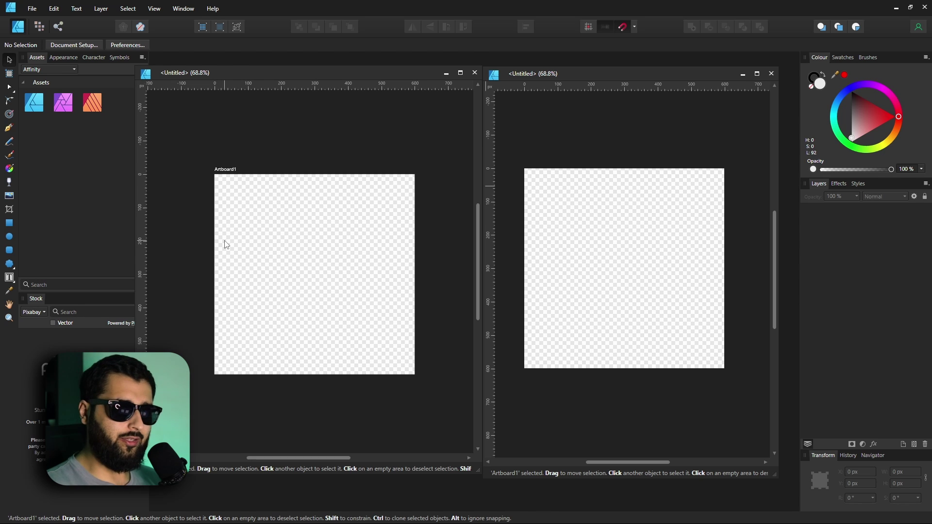
# Step: In the artboard document, draw a circle about 280 px wide and move it outside the artboard, above its upper edge
pyautogui.click(9, 237)
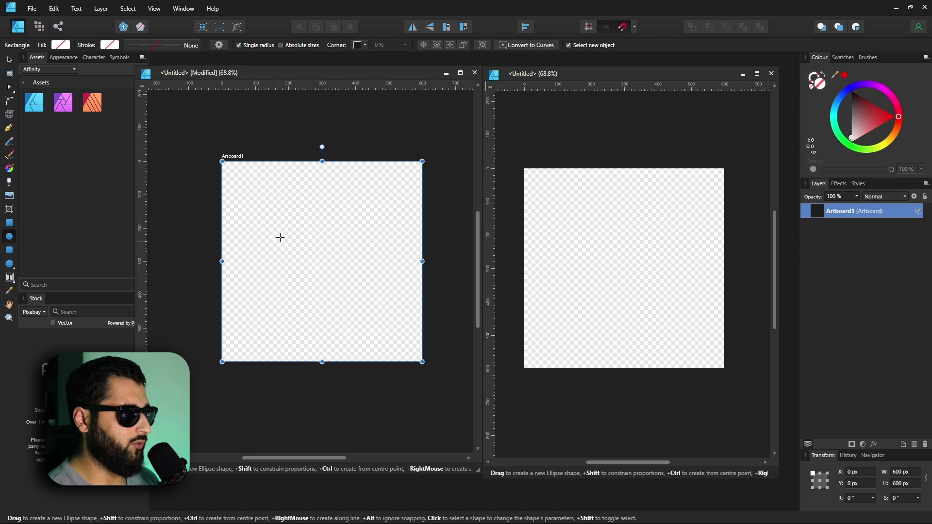
pyautogui.moveTo(293, 222); pyautogui.dragTo(386, 313)
pyautogui.press('v')
pyautogui.moveTo(341, 271); pyautogui.dragTo(320, 102)
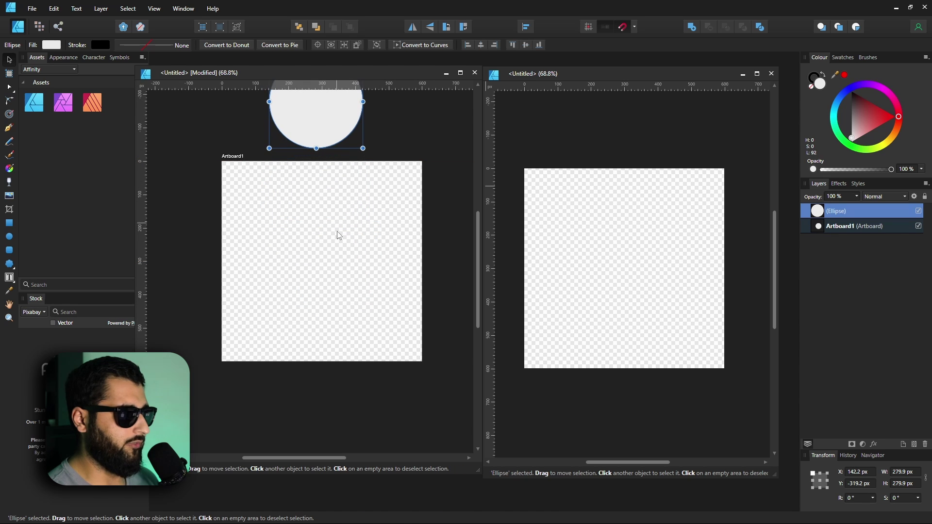
pyautogui.click(352, 138)
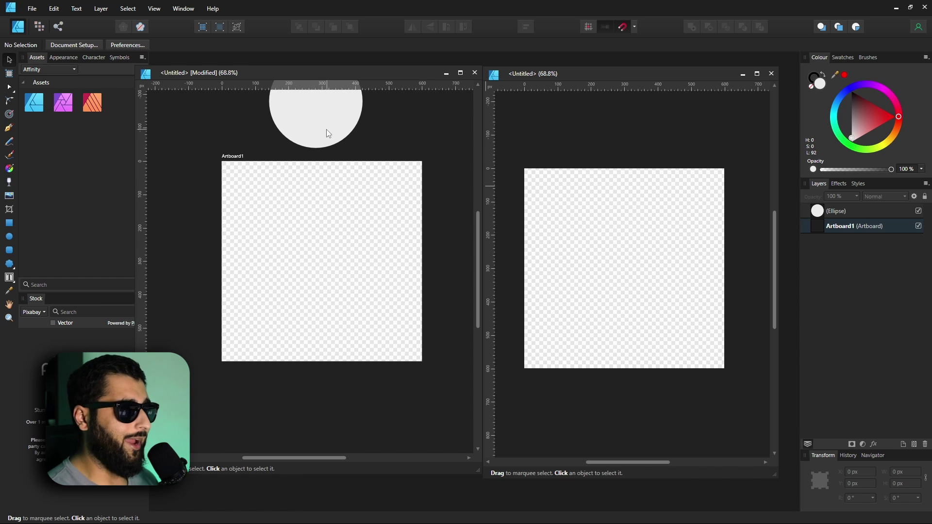
# Step: Draw a circle about 280 px wide on the page of the document without an artboard
pyautogui.click(557, 214)
pyautogui.press('m')
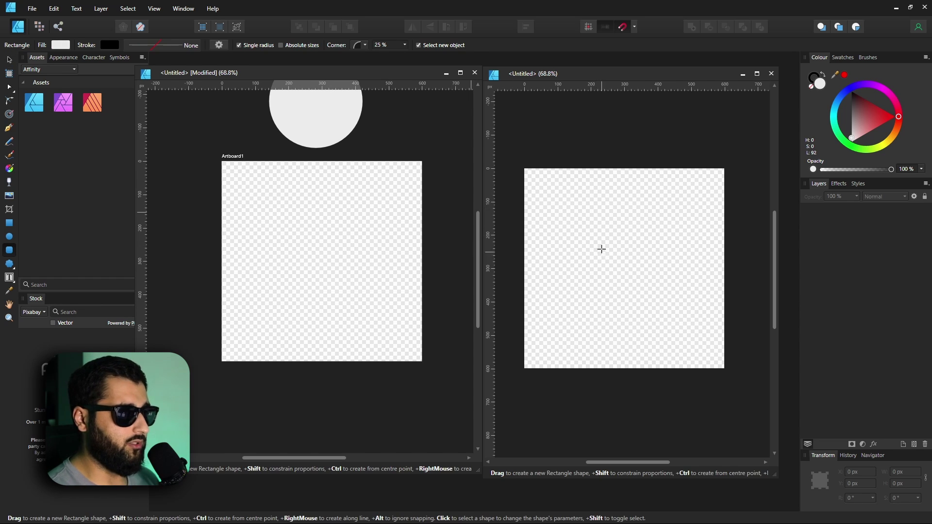
pyautogui.press('e')
pyautogui.moveTo(588, 229); pyautogui.dragTo(682, 321)
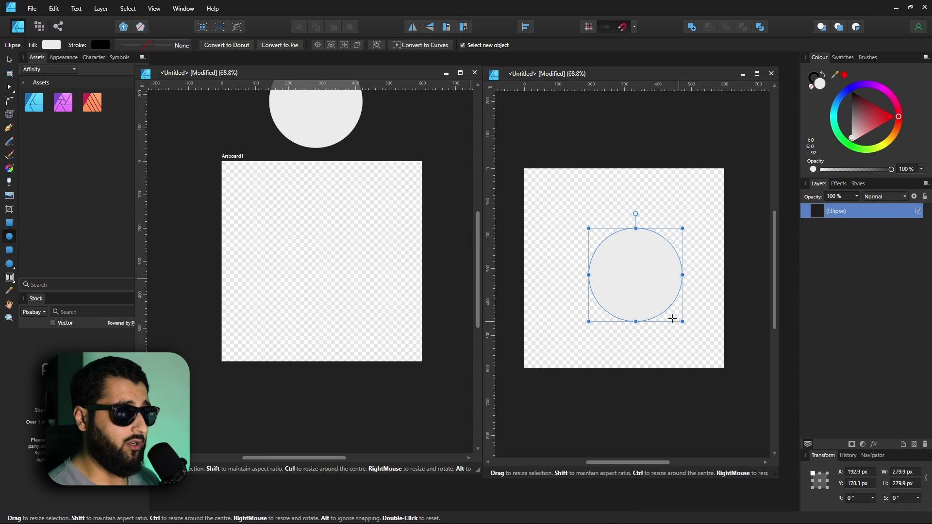
# Step: Move the circle off the page, centred above it at about Y -399 px, and reselect it from the layers to check its position
pyautogui.press('v')
pyautogui.moveTo(641, 294); pyautogui.dragTo(622, 114)
pyautogui.scroll(1, 624, 159)
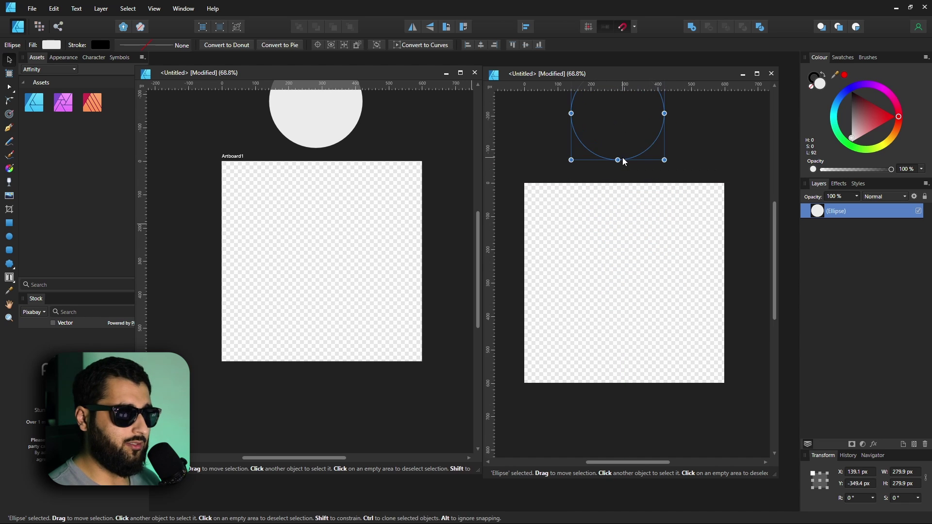
pyautogui.scroll(3, 631, 168)
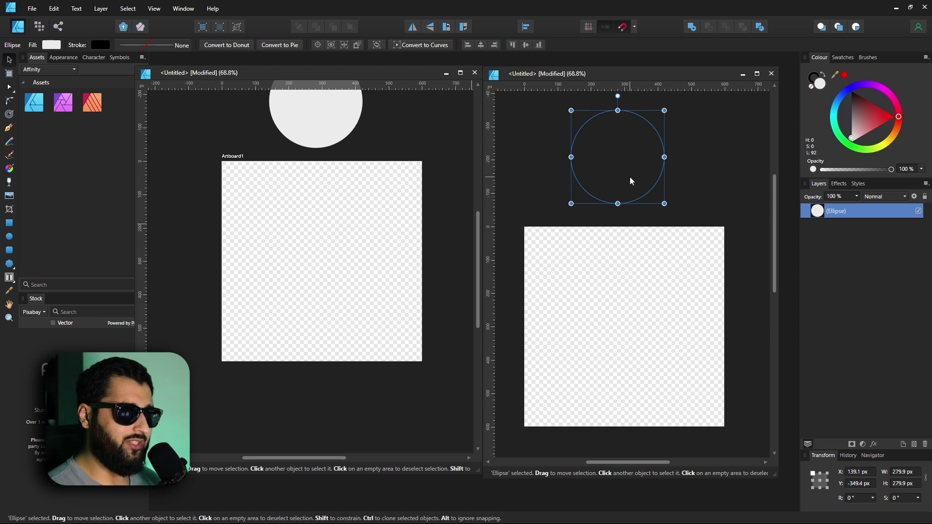
pyautogui.moveTo(619, 162); pyautogui.dragTo(617, 140)
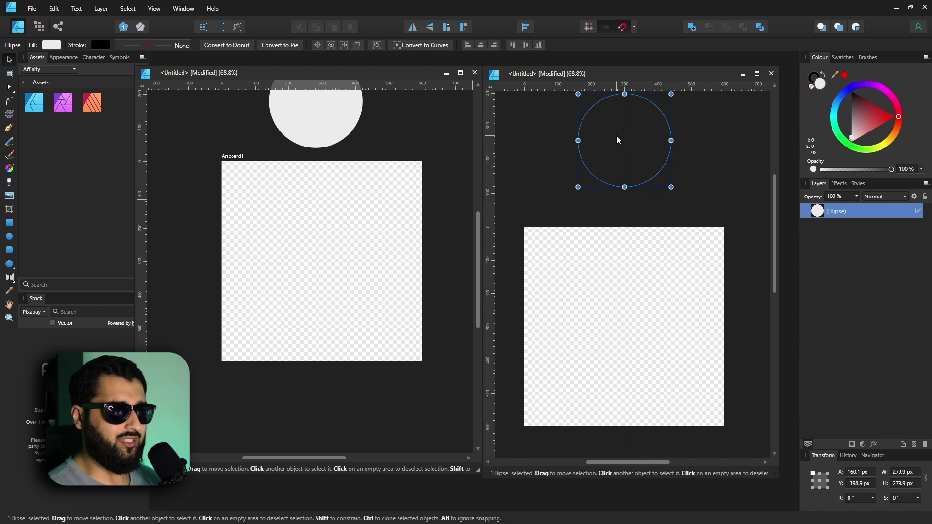
pyautogui.click(712, 161)
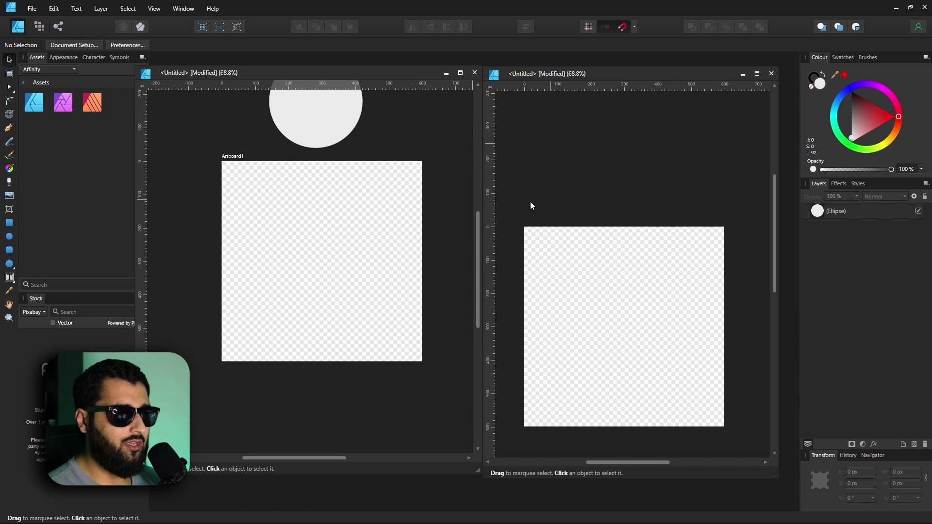
pyautogui.click(847, 213)
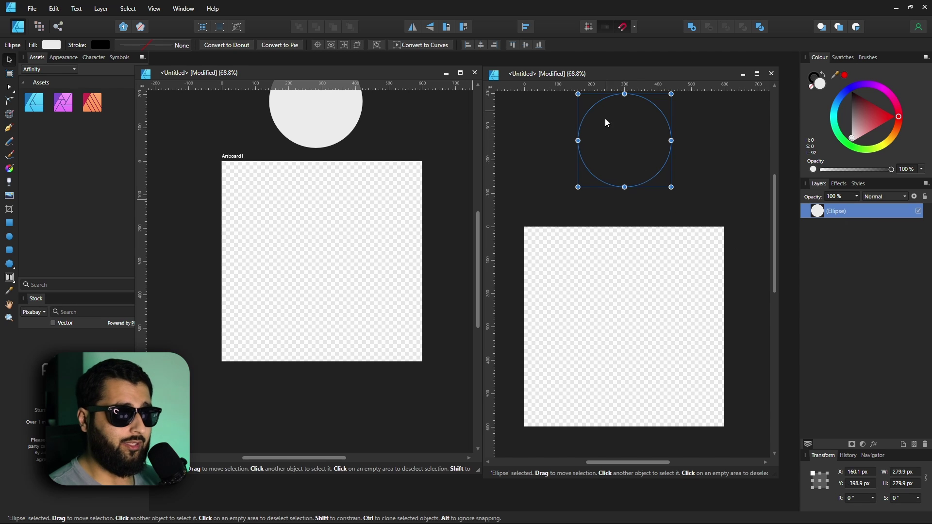
pyautogui.click(719, 154)
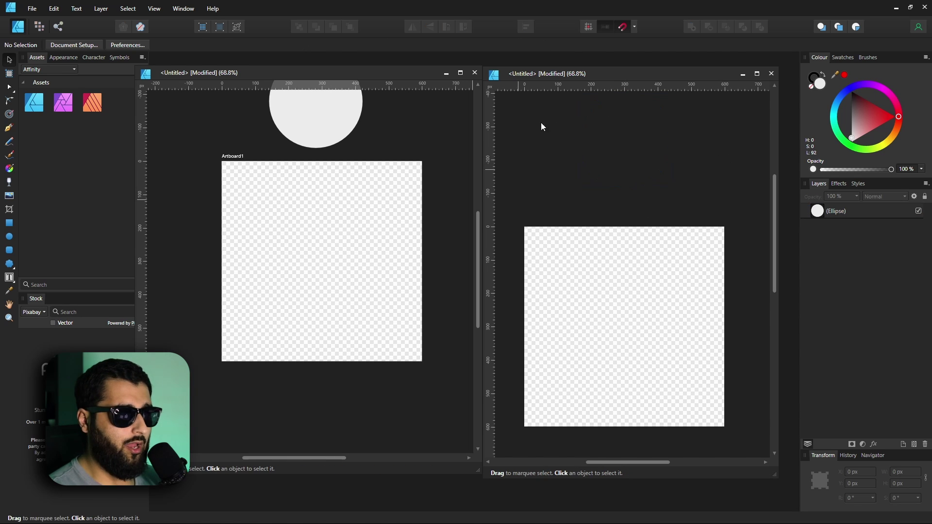
# Step: In the artboard document, move the circle far below and to the left of the artboard, then deselect it
pyautogui.scroll(3, 323, 187)
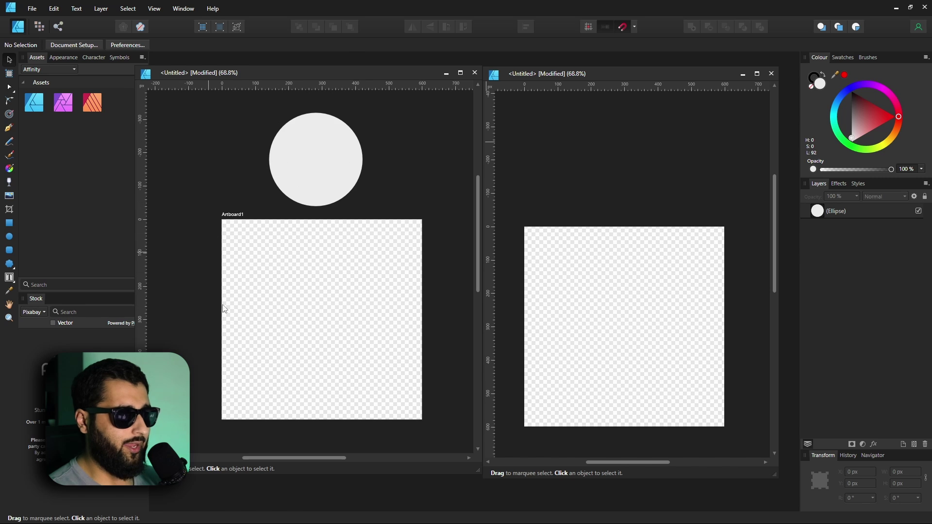
pyautogui.moveTo(289, 161); pyautogui.dragTo(302, 139)
pyautogui.scroll(-5, 302, 139)
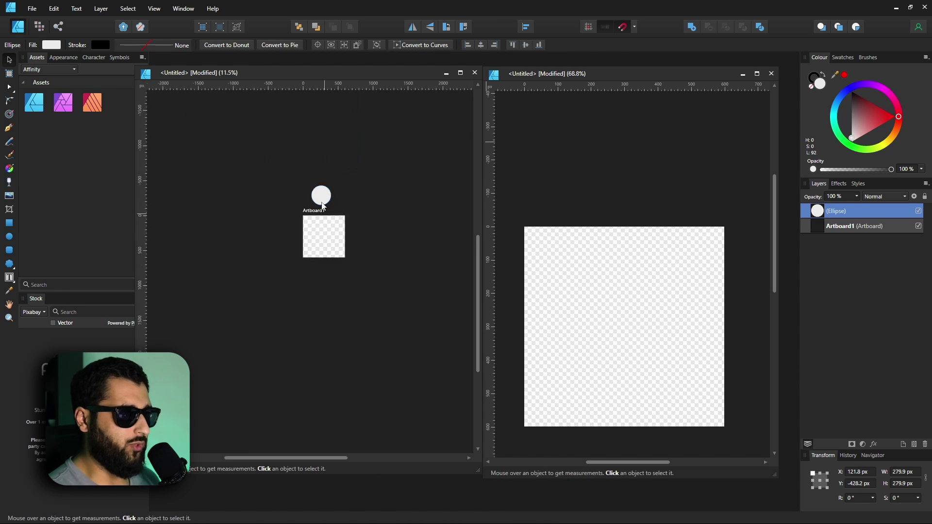
pyautogui.scroll(-1, 323, 206)
pyautogui.moveTo(323, 203); pyautogui.dragTo(205, 377)
pyautogui.click(386, 392)
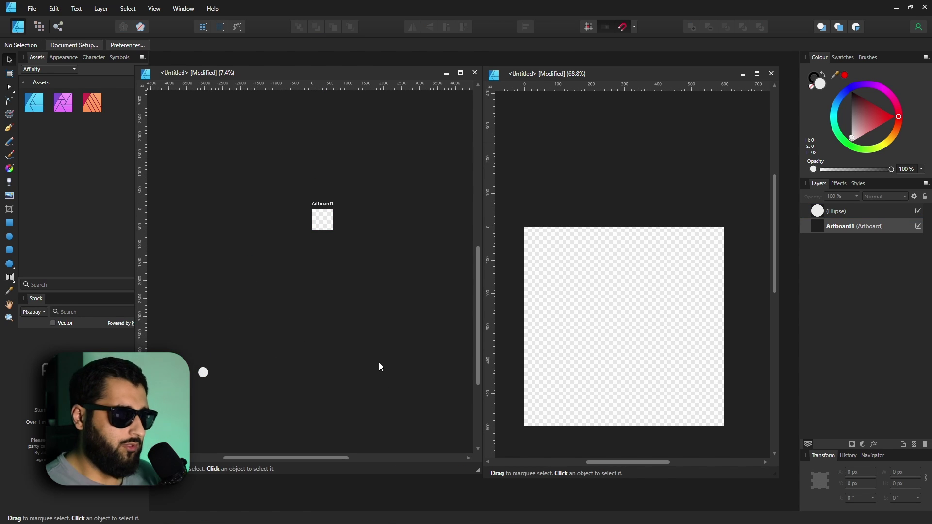
# Step: Dock the document without an artboard into the main workspace and minimise the artboard document
pyautogui.moveTo(615, 74); pyautogui.dragTo(566, 57)
pyautogui.click(446, 73)
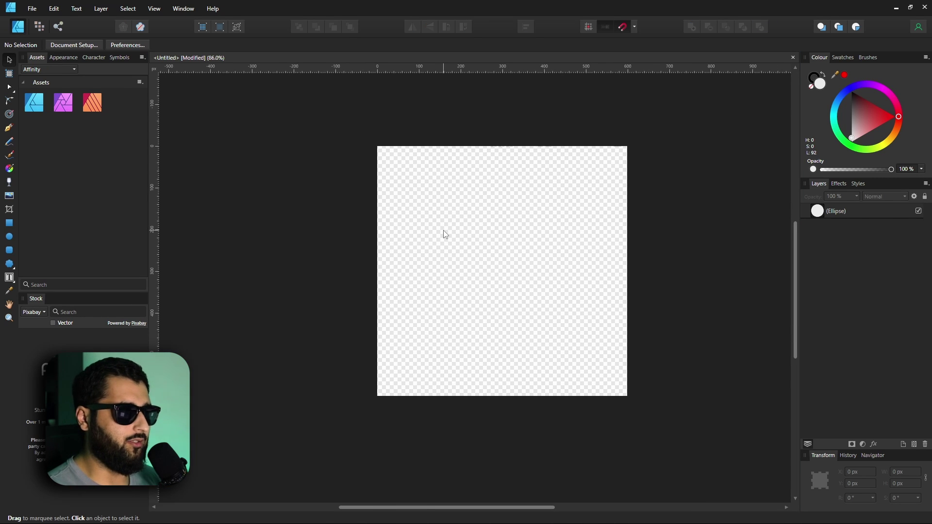
pyautogui.moveTo(475, 221); pyautogui.dragTo(424, 237)
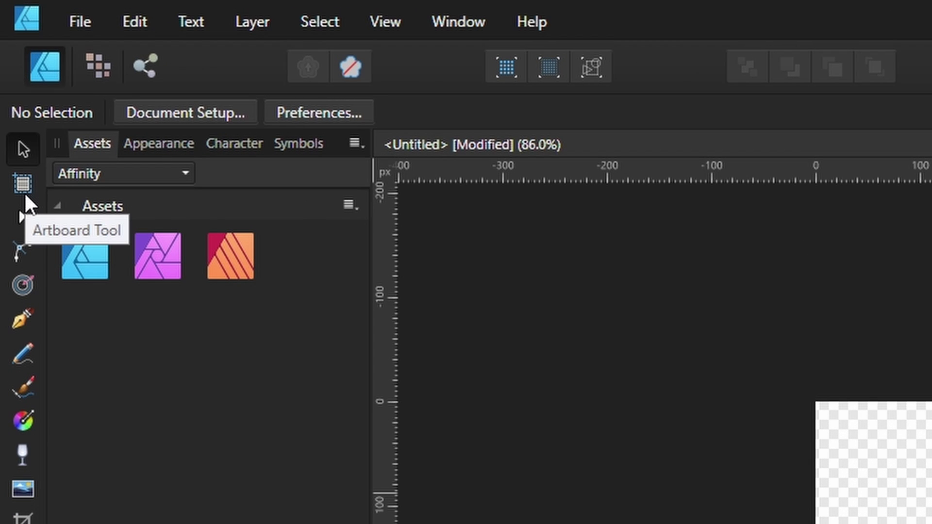
# Step: Insert a Document-sized artboard with the Artboard Tool and view the off-page circle above it
pyautogui.click(26, 185)
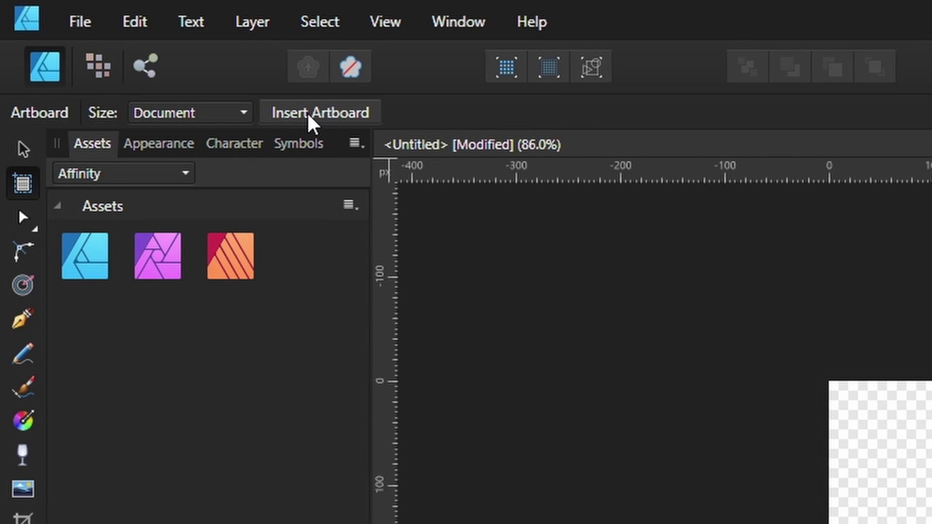
pyautogui.click(311, 113)
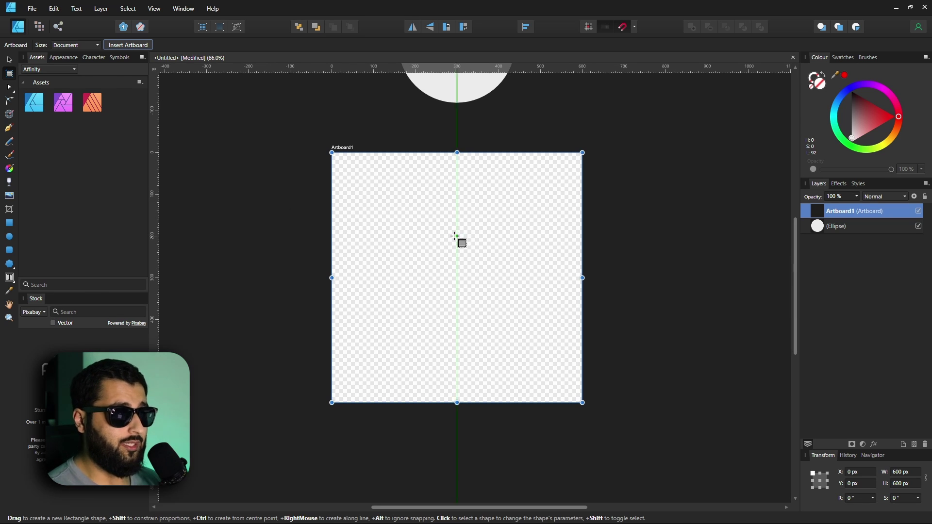
pyautogui.scroll(3, 457, 240)
pyautogui.scroll(2, 455, 237)
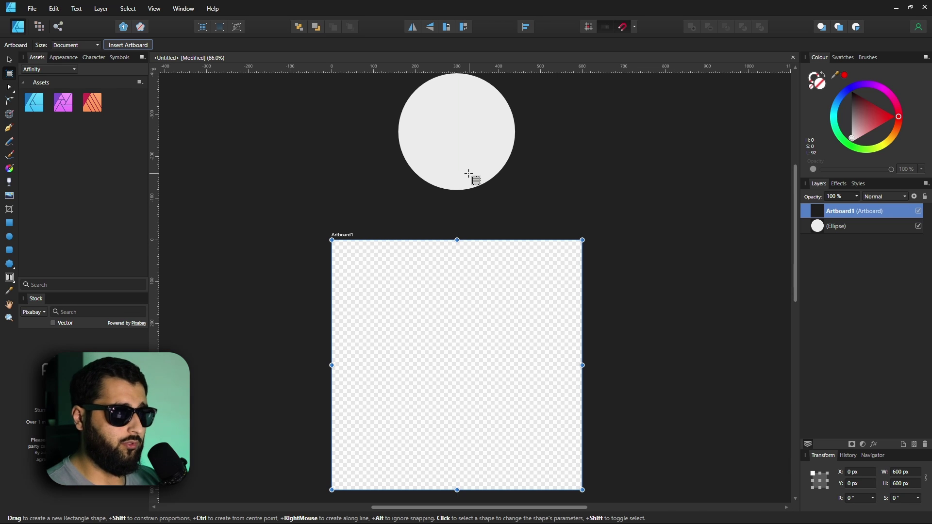
# Step: Insert seven more Document-sized artboards in a row beside the first one
pyautogui.scroll(-4, 465, 204)
pyautogui.hscroll(7, 413, 238)
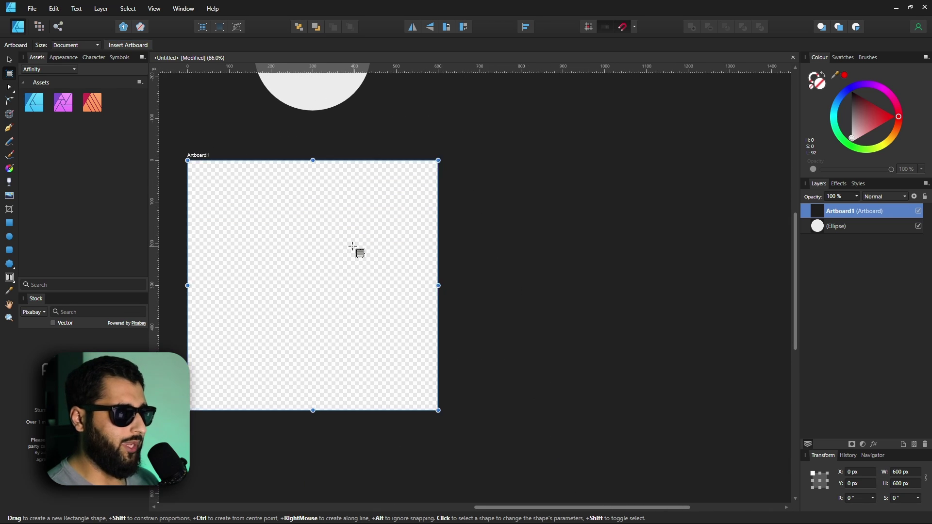
pyautogui.click(126, 45)
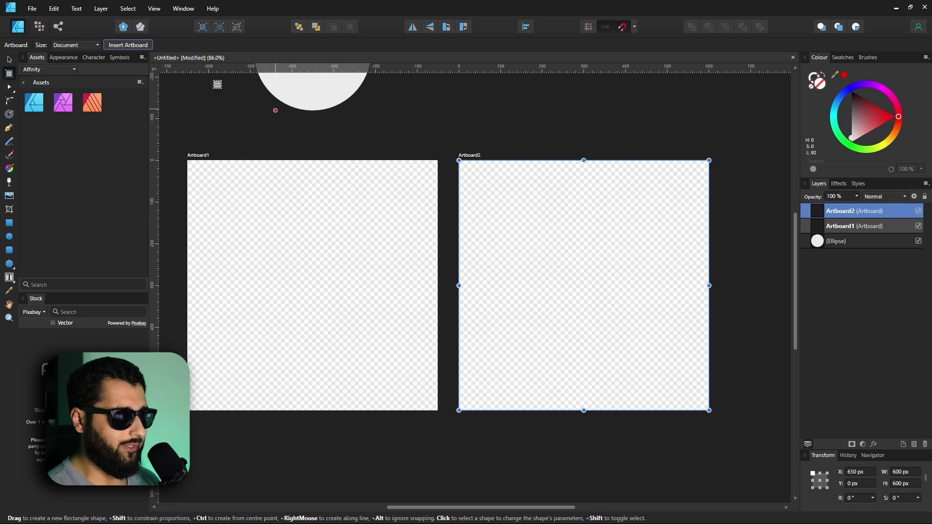
pyautogui.click(133, 47)
pyautogui.click(133, 45)
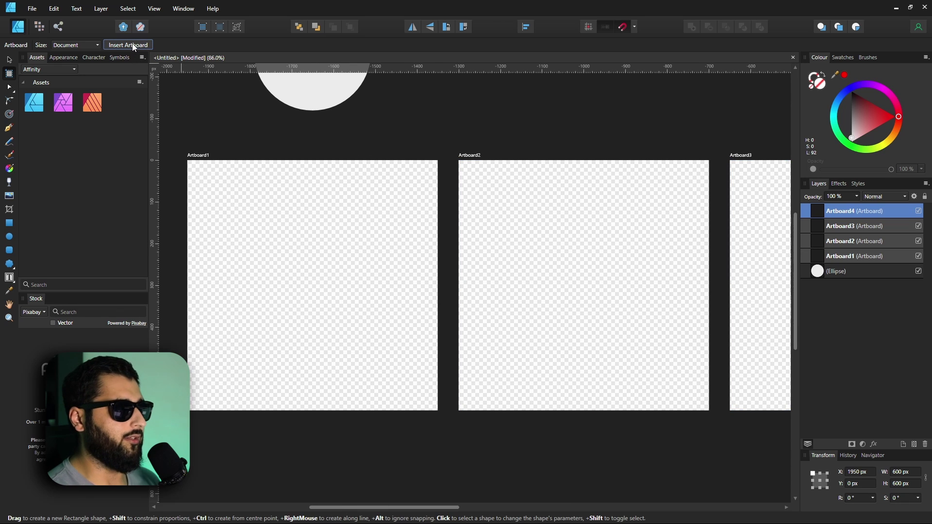
pyautogui.click(132, 44)
pyautogui.click(132, 44)
pyautogui.scroll(-6, 404, 252)
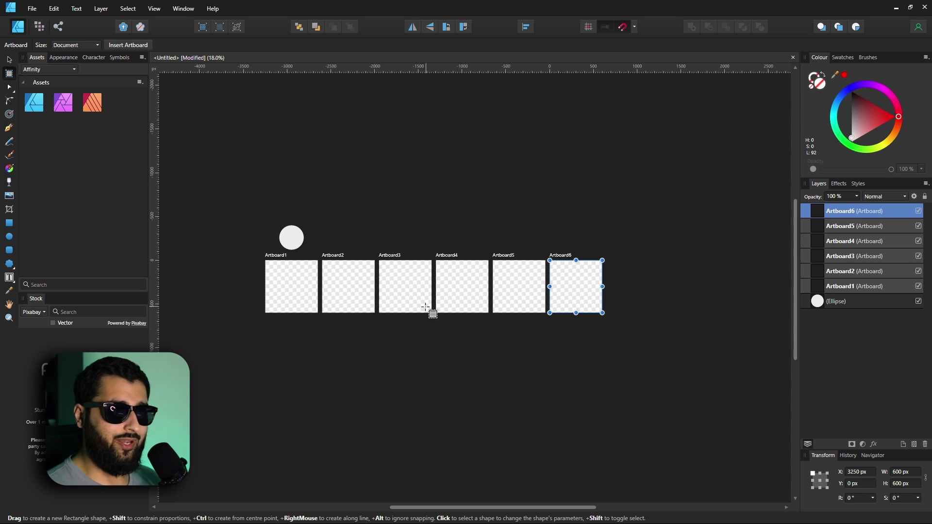
pyautogui.scroll(1, 373, 319)
pyautogui.click(147, 47)
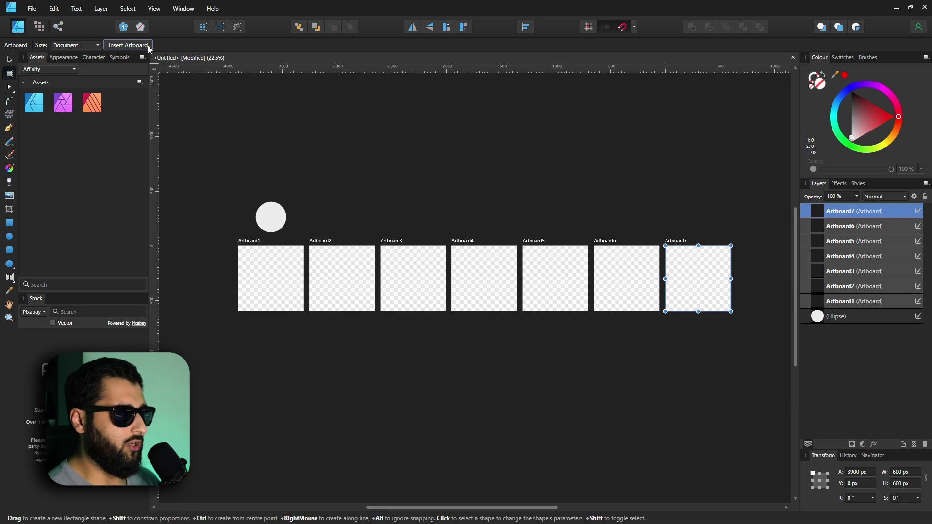
pyautogui.click(147, 47)
# Step: Draw two custom artboards below the row: one about 2356 × 843 px and a tall one beside it about 1006 × 1695 px
pyautogui.moveTo(492, 231); pyautogui.dragTo(396, 218)
pyautogui.moveTo(226, 258); pyautogui.dragTo(403, 228)
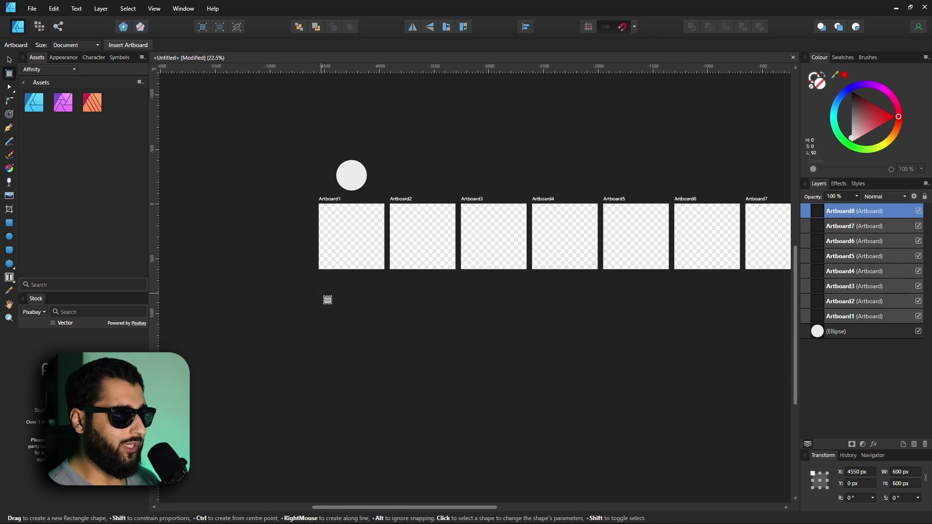
pyautogui.moveTo(334, 296); pyautogui.dragTo(578, 380)
pyautogui.scroll(-2, 452, 360)
pyautogui.hscroll(2, 451, 360)
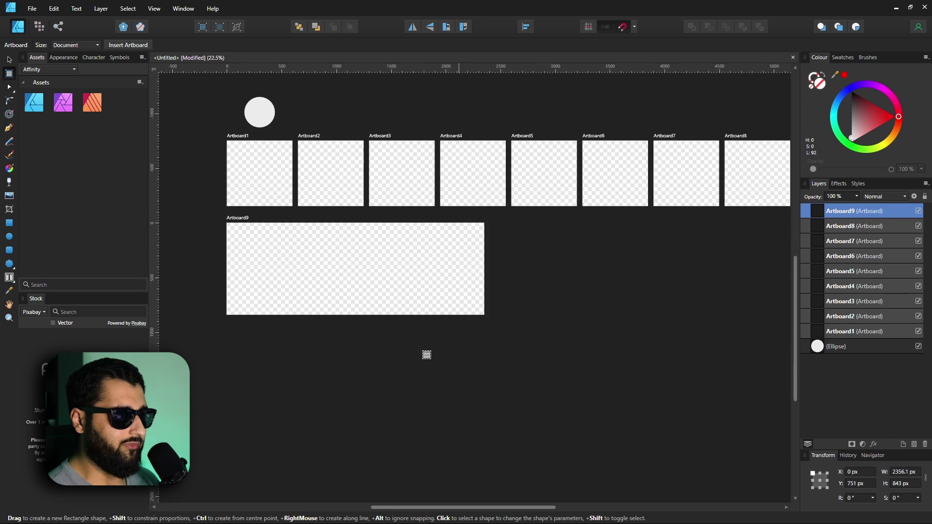
pyautogui.moveTo(435, 214); pyautogui.dragTo(544, 400)
# Step: Draw a landscape artboard beneath the first custom one, and a narrow strip artboard about 3005 × 399 px below that
pyautogui.scroll(-2, 432, 330)
pyautogui.hscroll(-5, 432, 331)
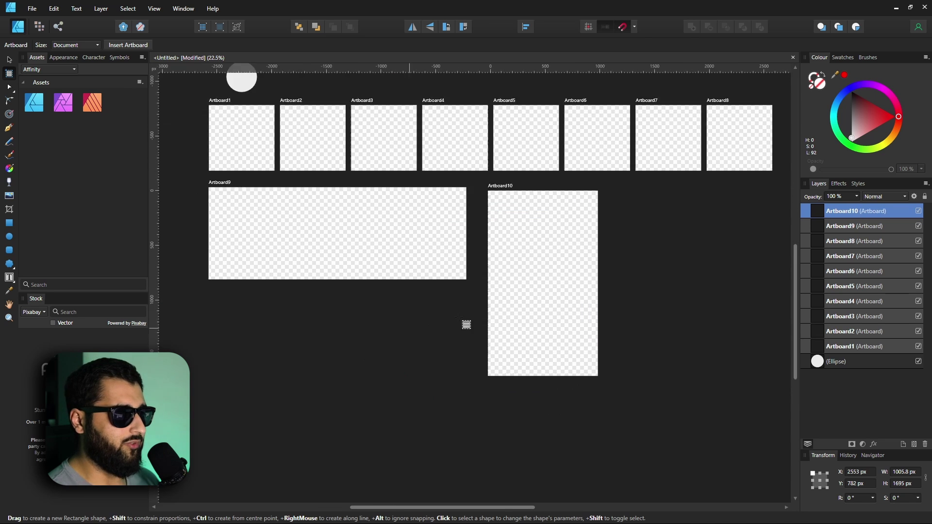
pyautogui.moveTo(339, 265); pyautogui.dragTo(591, 392)
pyautogui.scroll(-2, 591, 392)
pyautogui.hscroll(2, 591, 392)
pyautogui.moveTo(244, 319); pyautogui.dragTo(574, 362)
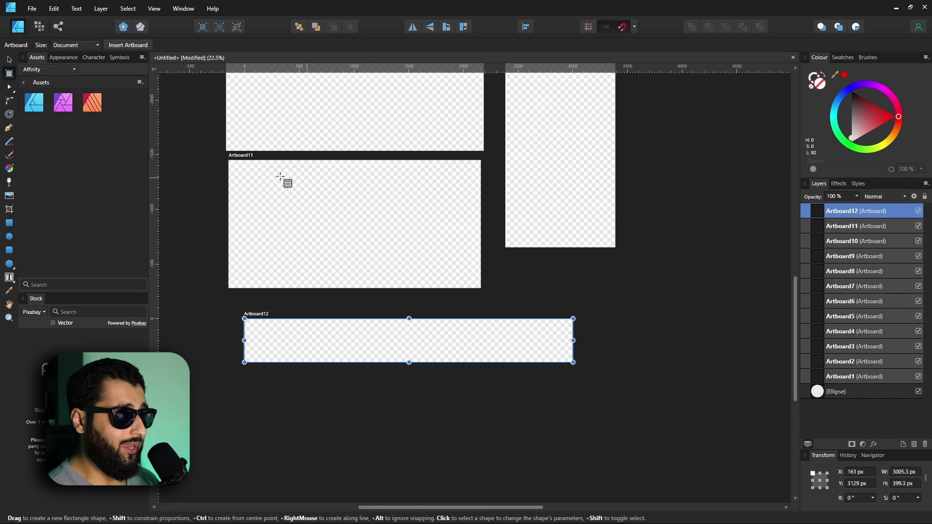
# Step: Deselect the strip artboard and select Artboard9 by its canvas title
pyautogui.hotkey('ctrl', 'd')
pyautogui.moveTo(300, 161); pyautogui.dragTo(380, 289)
pyautogui.scroll(2, 327, 187)
pyautogui.click(293, 186)
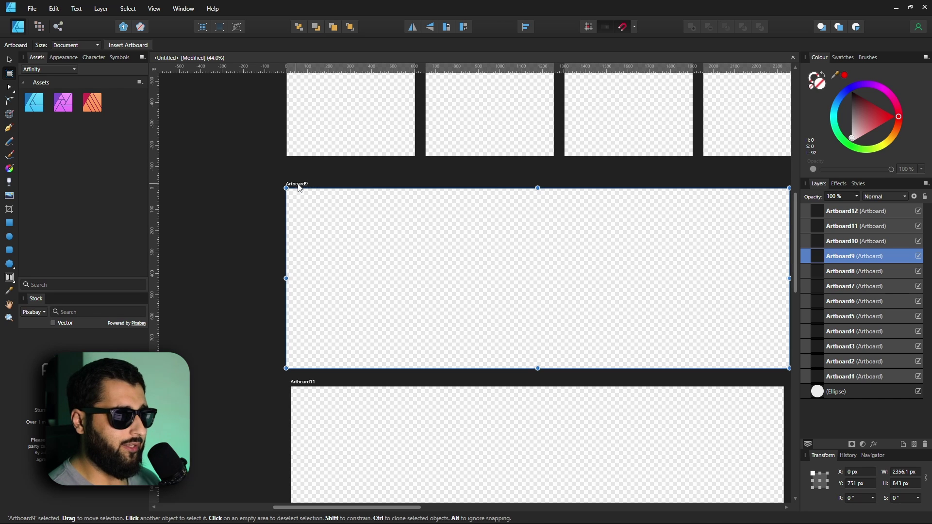
# Step: Resize Artboard9 freehand by its handles to about 1352 × 802 px
pyautogui.scroll(3, 302, 188)
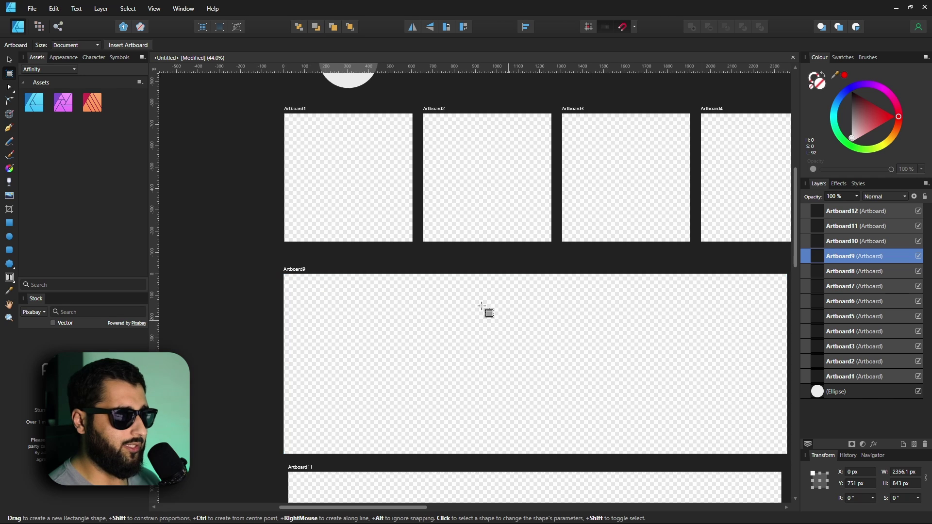
pyautogui.moveTo(512, 325); pyautogui.dragTo(425, 248)
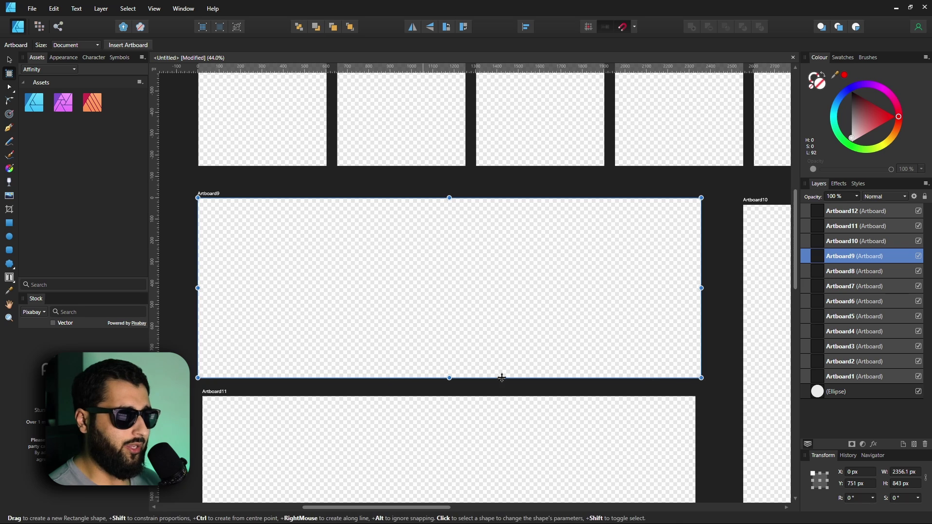
pyautogui.moveTo(700, 375); pyautogui.dragTo(594, 374)
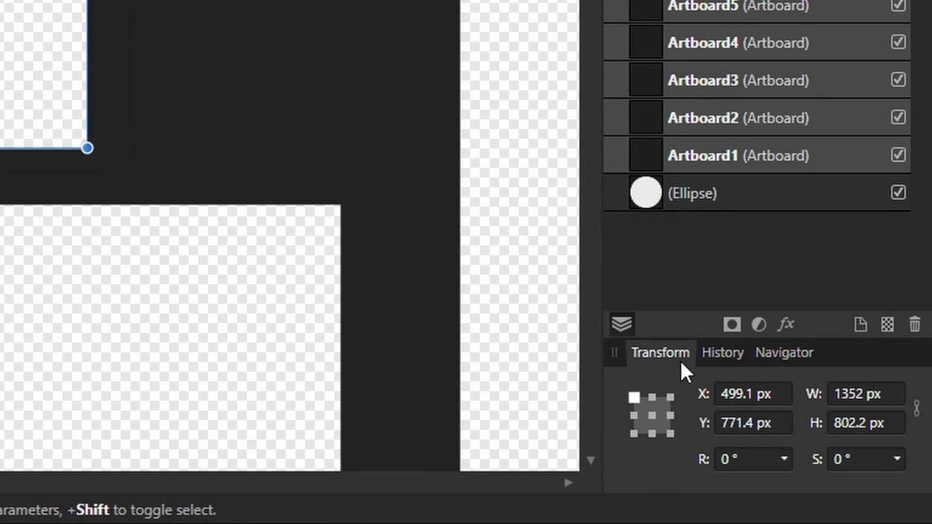
# Step: Set Artboard9's exact size to 1920 px wide and 1080 px high
pyautogui.click(844, 393)
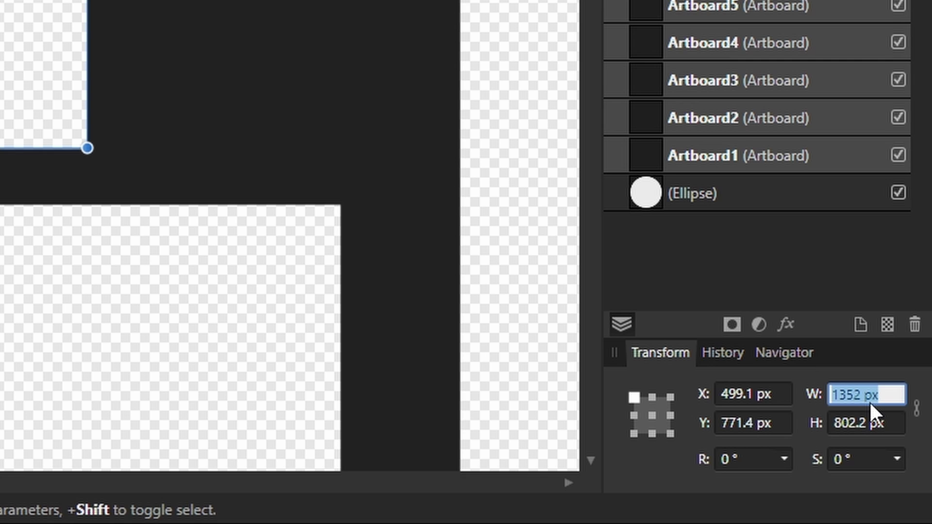
pyautogui.write('1920')
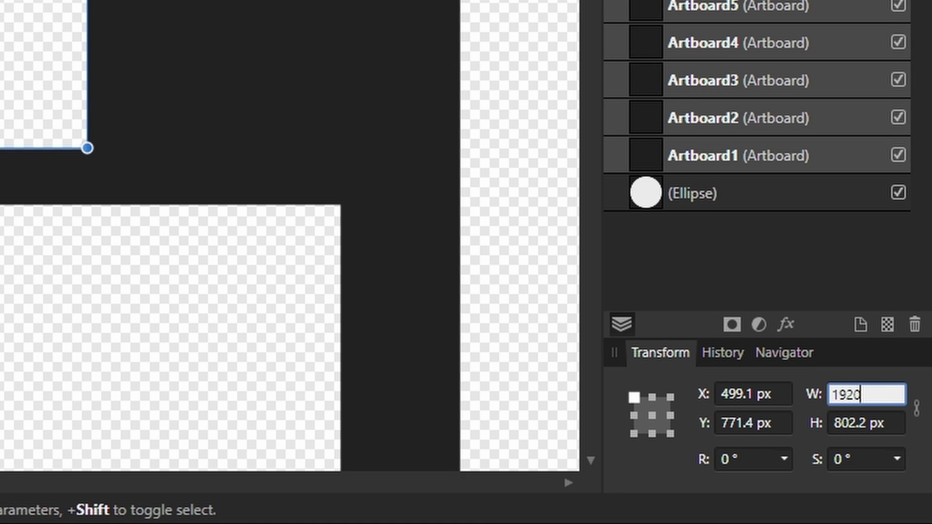
pyautogui.press('Tab')
pyautogui.write('1080')
pyautogui.press('Return')
# Step: Move Artboard9 into the empty space to the right of the other artboards, at about X 4826 px, Y 1226 px
pyautogui.moveTo(322, 196); pyautogui.dragTo(406, 224)
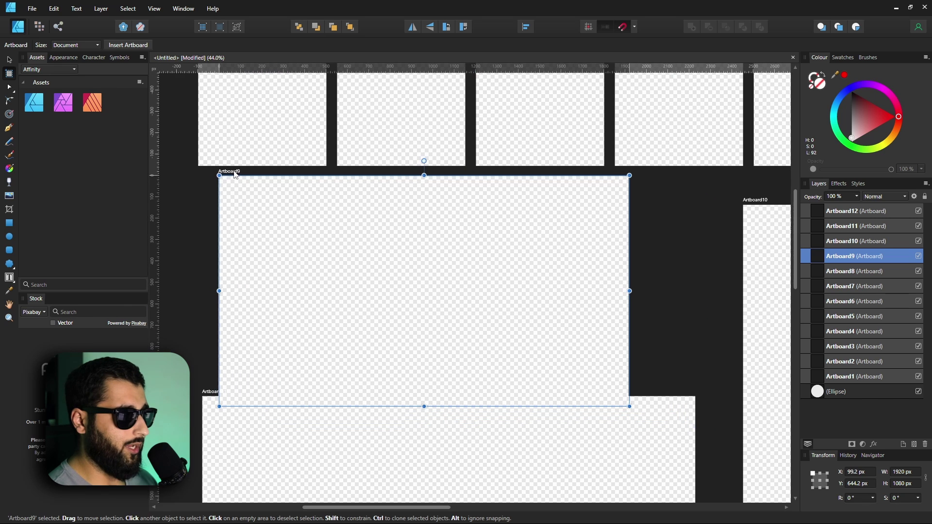
pyautogui.scroll(-4, 238, 170)
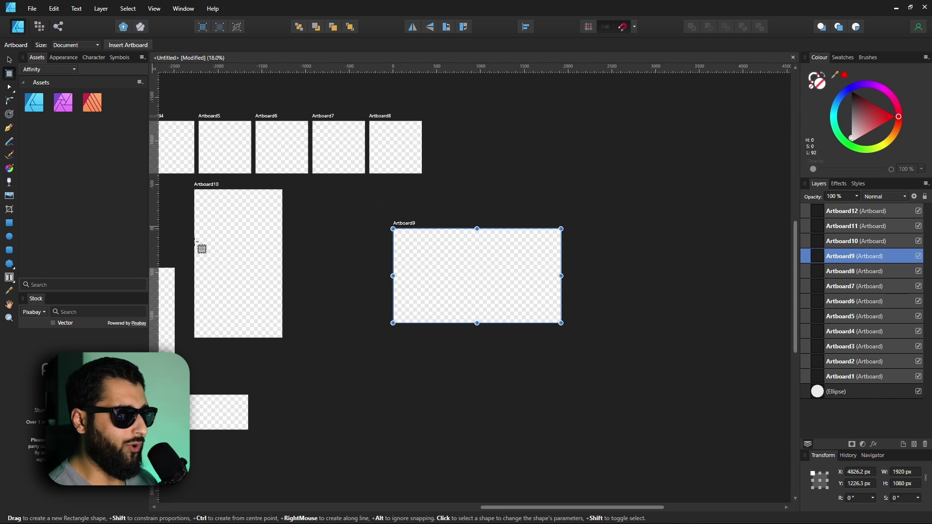
pyautogui.scroll(4, 510, 240)
pyautogui.moveTo(481, 278); pyautogui.dragTo(477, 253)
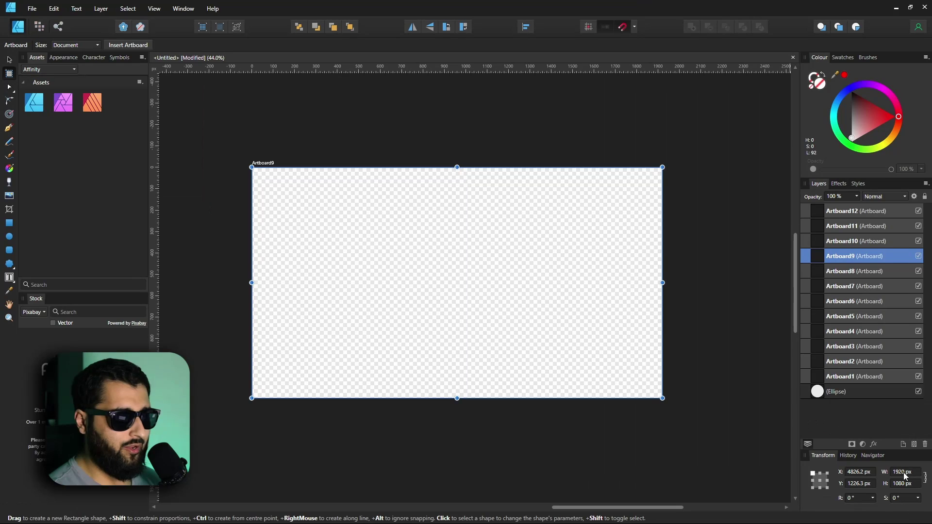
# Step: Set Artboard9's width to 720 px with the aspect ratio locked, and undo that resize
pyautogui.click(904, 472)
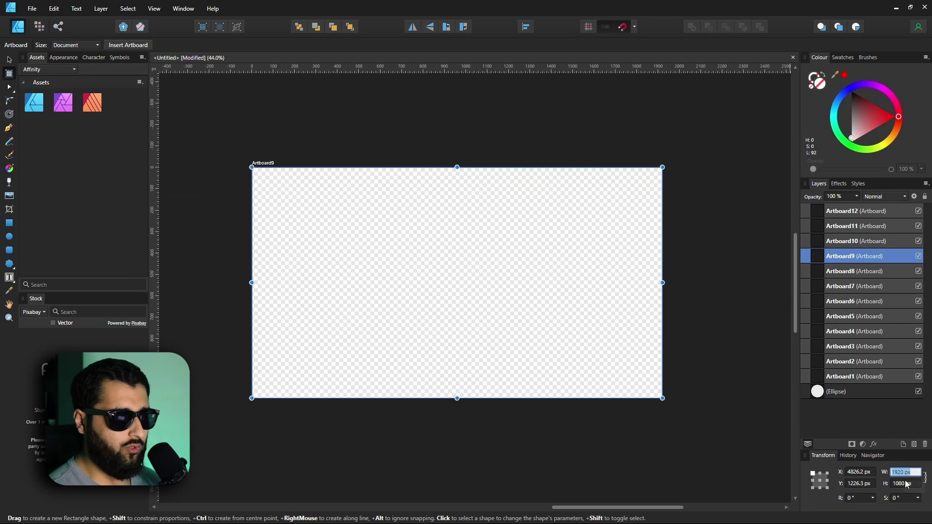
pyautogui.write('72')
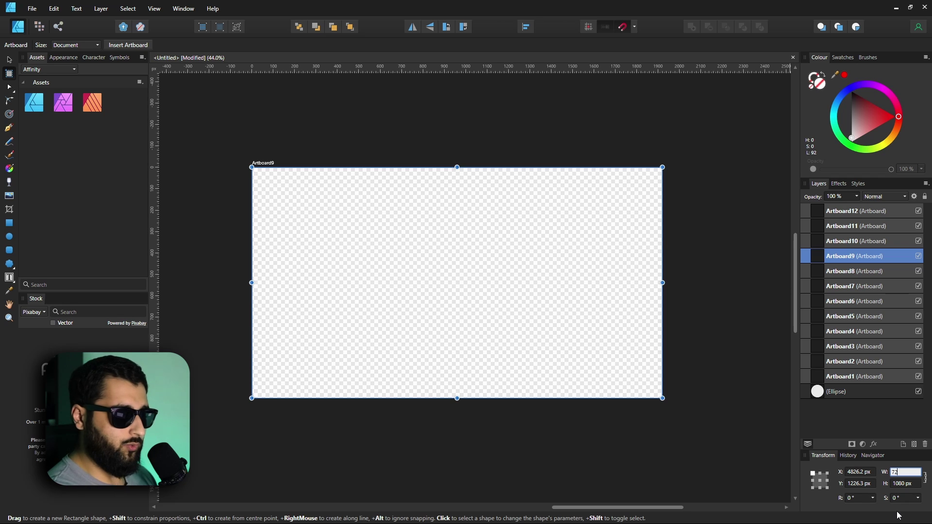
pyautogui.write('0')
pyautogui.press('Return')
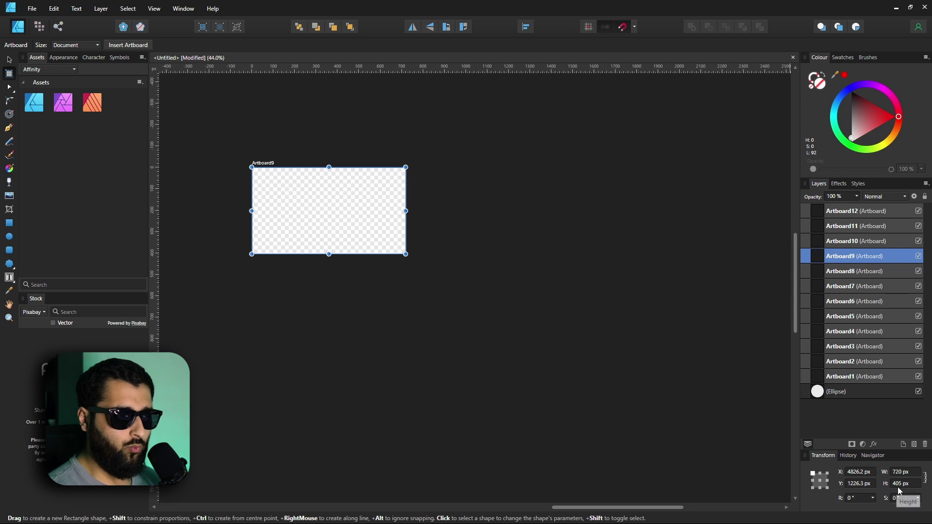
pyautogui.hotkey('ctrl', 'z')
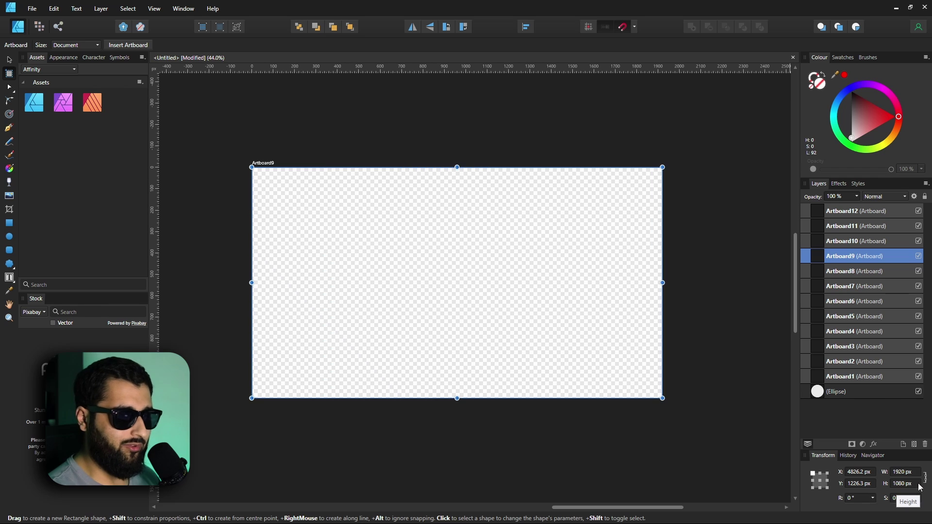
# Step: With the aspect ratio unlocked, set Artboard9's width to 720 px and back to 1920 px
pyautogui.click(927, 479)
pyautogui.click(913, 473)
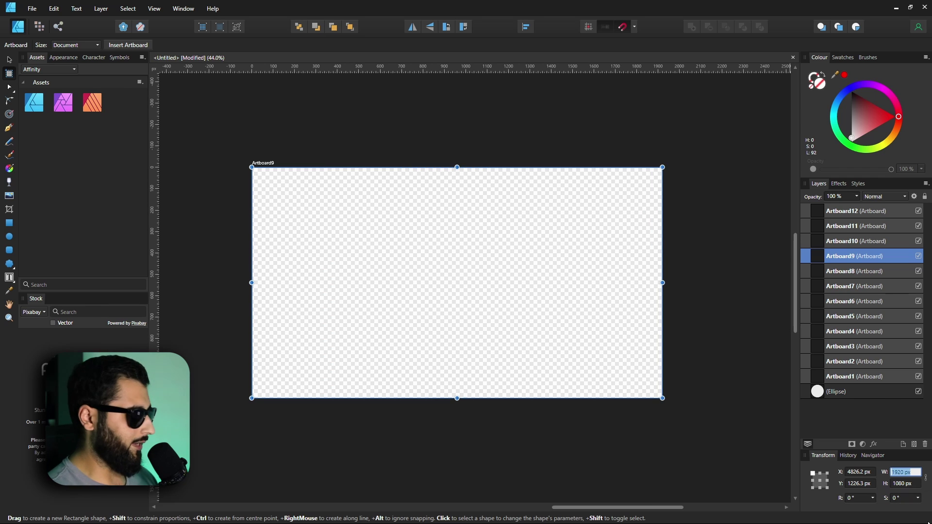
pyautogui.press('Return')
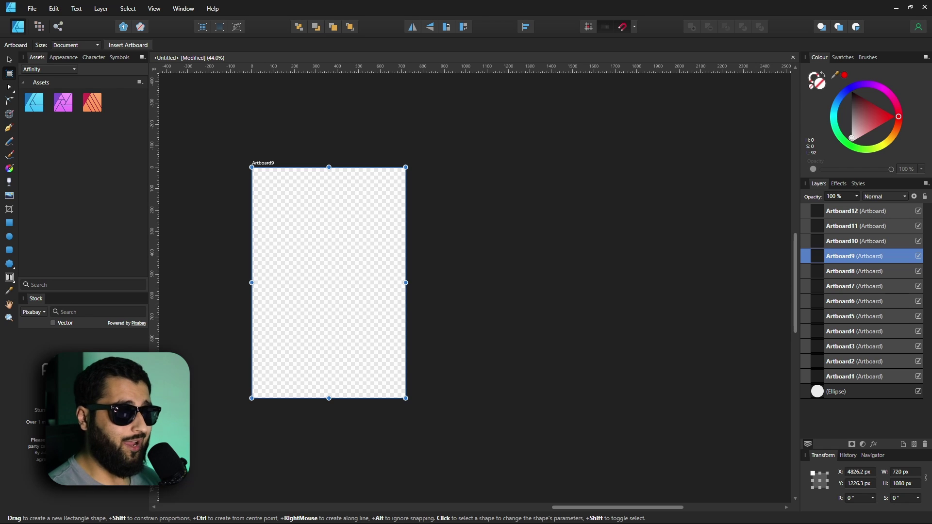
pyautogui.click(904, 472)
pyautogui.write('1920')
pyautogui.press('Return')
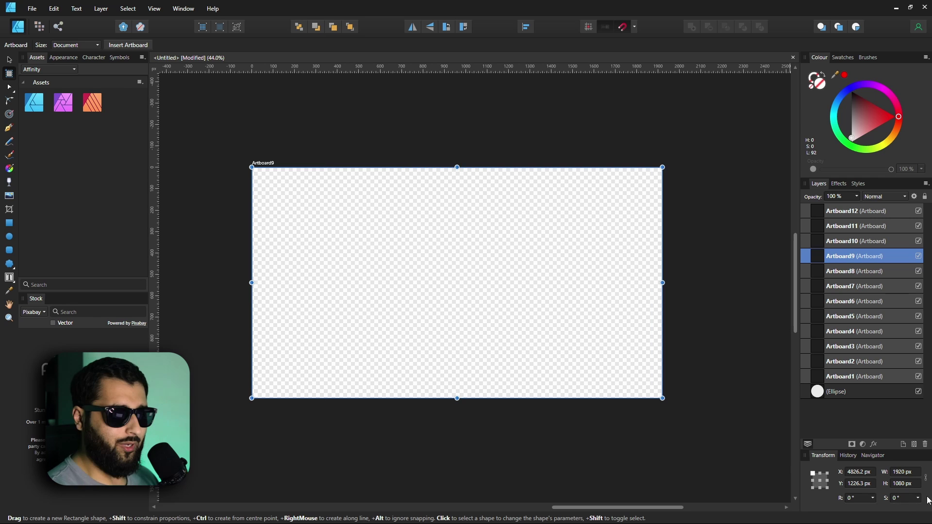
# Step: Lock the aspect ratio again and scale Artboard9 proportionally to a width of 720 px
pyautogui.click(919, 472)
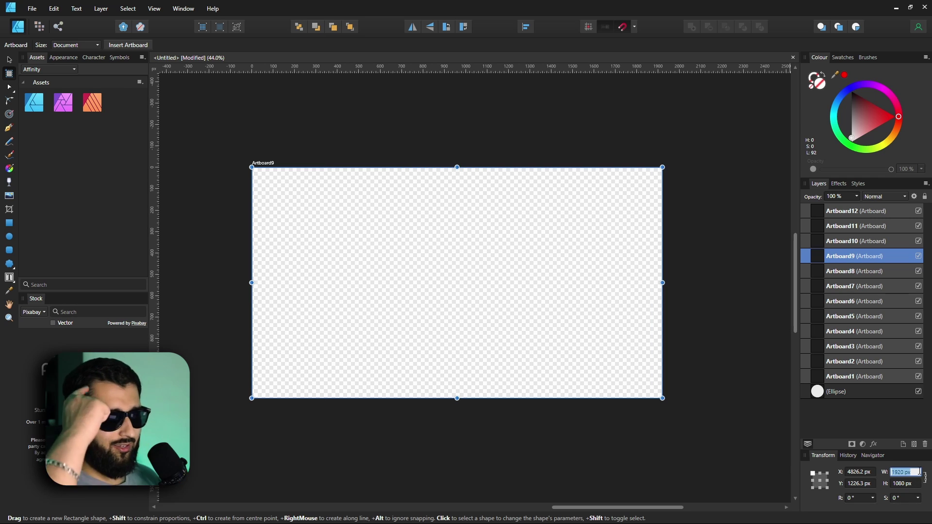
pyautogui.write('720')
pyautogui.press('Return')
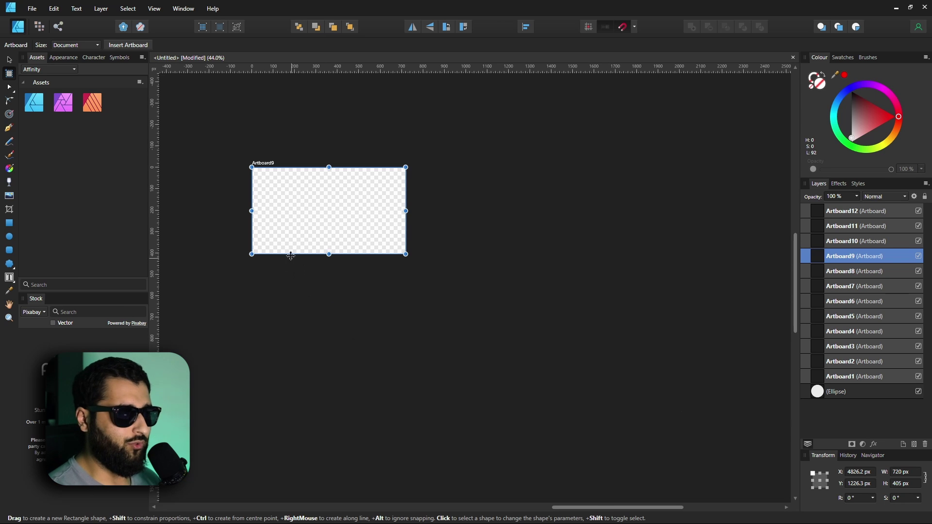
# Step: Try rotating Artboard9, first about its top-left anchor point and again about its centre anchor point
pyautogui.moveTo(283, 249); pyautogui.dragTo(413, 330)
pyautogui.scroll(5, 456, 319)
pyautogui.moveTo(479, 289); pyautogui.dragTo(471, 318)
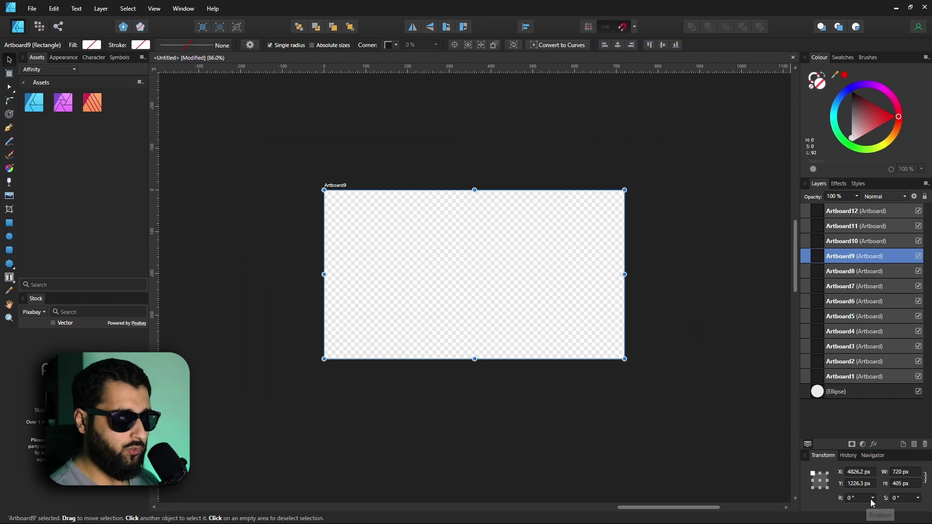
pyautogui.click(874, 498)
pyautogui.moveTo(876, 510); pyautogui.dragTo(875, 510)
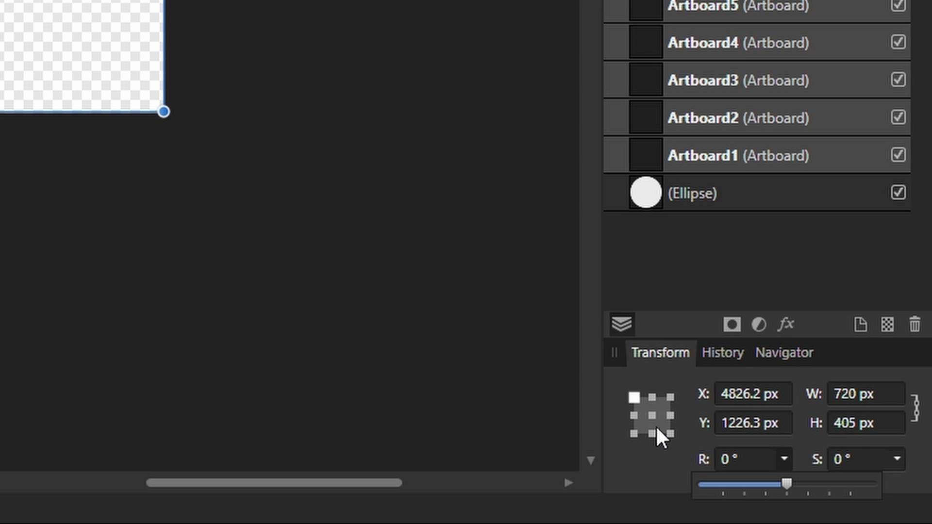
pyautogui.click(652, 415)
pyautogui.click(784, 459)
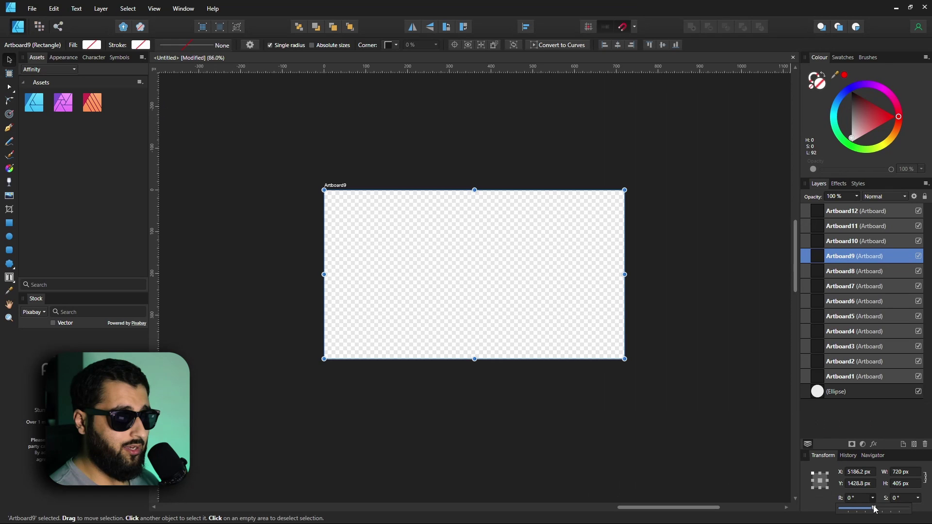
pyautogui.moveTo(877, 510)
pyautogui.mouseDown()
pyautogui.moveTo(918, 509)
pyautogui.moveTo(863, 510)
pyautogui.moveTo(875, 510)
pyautogui.mouseUp()
pyautogui.click(810, 477)
pyautogui.click(872, 499)
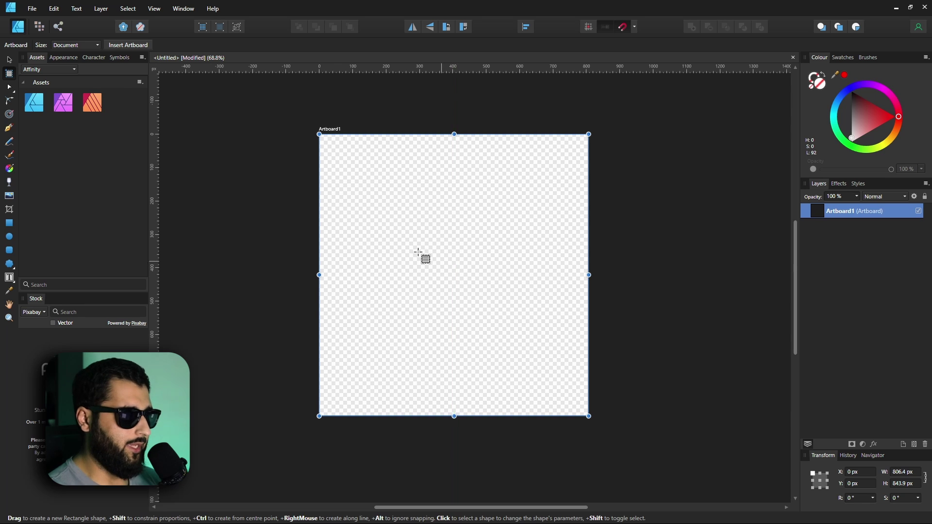
# Step: Draw a circle about 499 px in diameter centred on Artboard1 of the new document and fill it red
pyautogui.click(9, 236)
pyautogui.moveTo(377, 179); pyautogui.dragTo(500, 300)
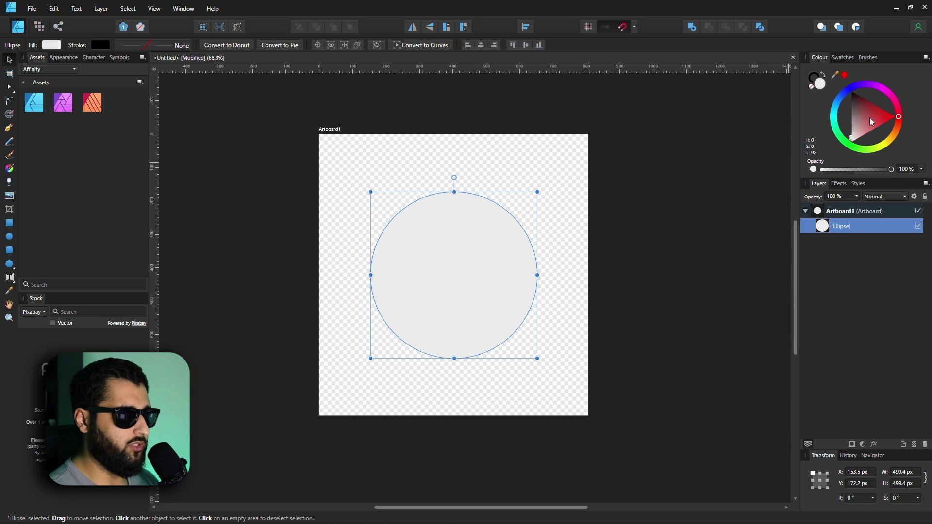
pyautogui.moveTo(871, 118); pyautogui.dragTo(910, 123)
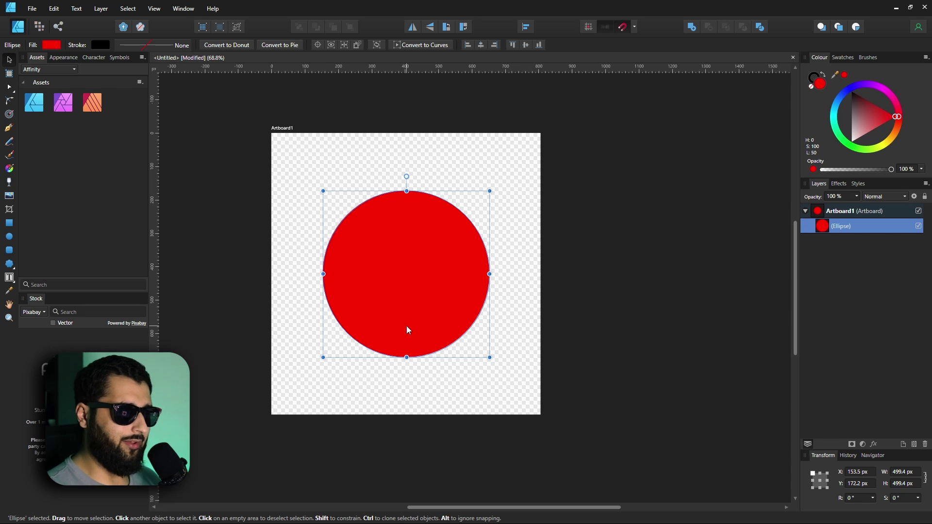
# Step: Duplicate Artboard1 together with its red circle directly to its right, at X 879.6 px and Y 0 px
pyautogui.hscroll(2, 405, 327)
pyautogui.click(253, 131)
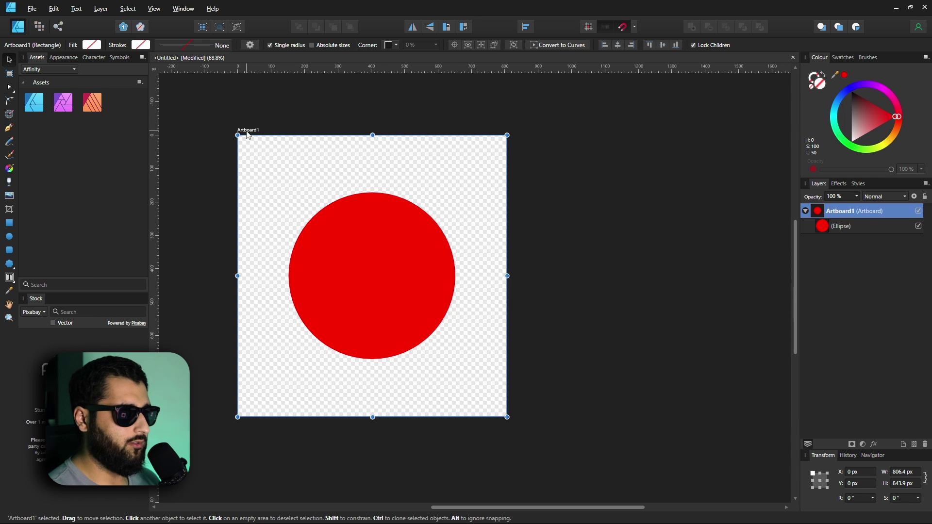
pyautogui.moveTo(252, 135)
pyautogui.mouseDown()
pyautogui.moveTo(563, 128)
pyautogui.moveTo(540, 132)
pyautogui.mouseUp()
# Step: Recolour the circle on the duplicated artboard to orange with a hue of 25
pyautogui.moveTo(581, 190); pyautogui.dragTo(514, 196)
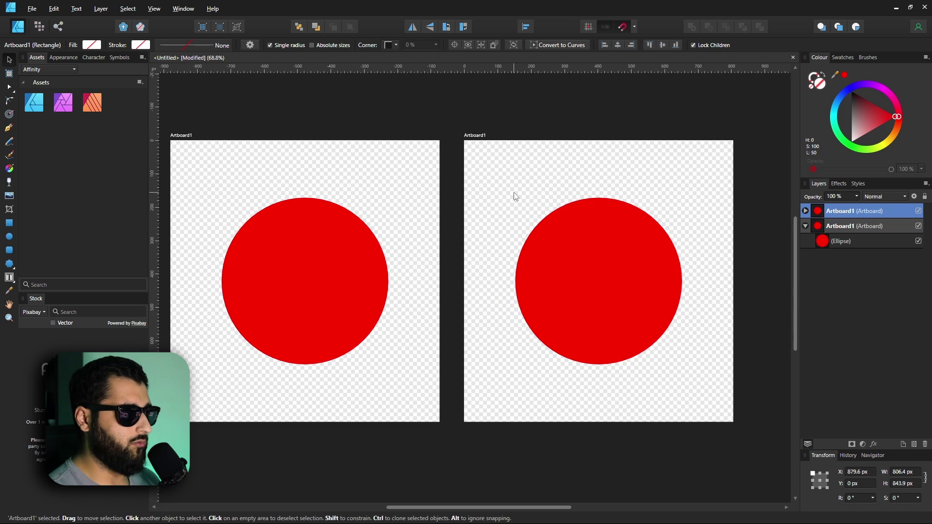
pyautogui.click(581, 242)
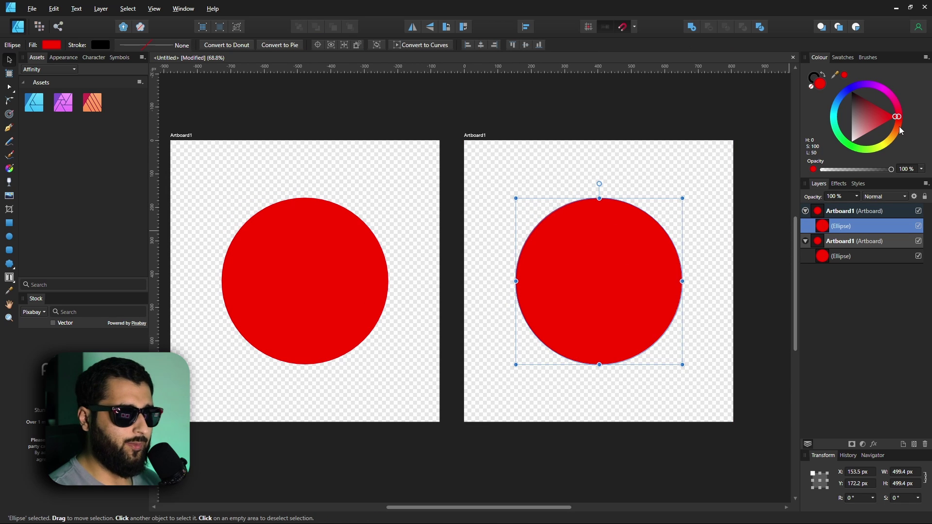
pyautogui.moveTo(900, 126); pyautogui.dragTo(898, 132)
# Step: Duplicate the original red-circle artboard directly below itself, at X 0 px and Y 922.9 px
pyautogui.scroll(-2, 654, 177)
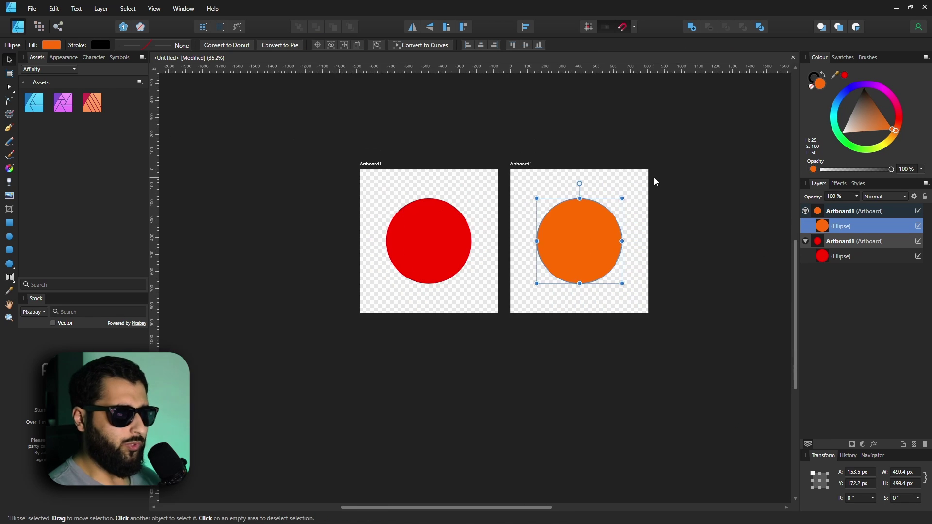
pyautogui.moveTo(521, 270); pyautogui.dragTo(490, 280)
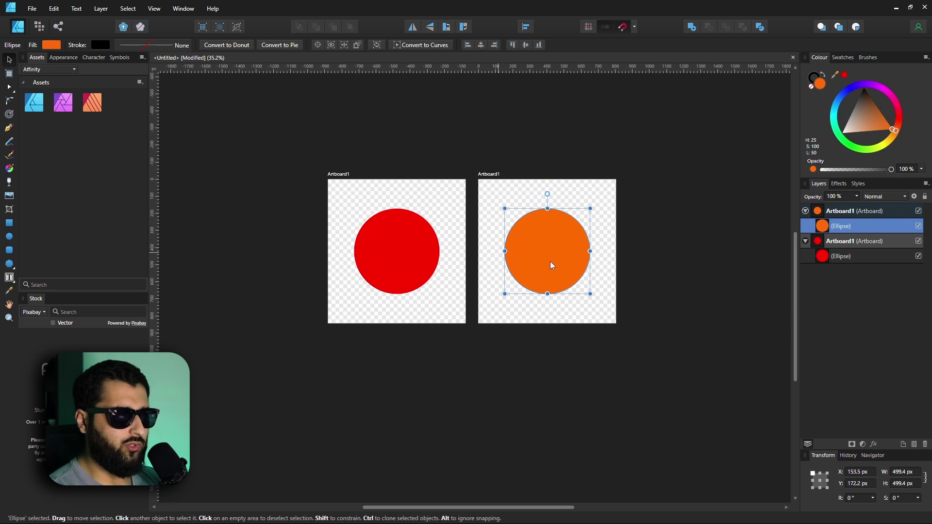
pyautogui.click(343, 175)
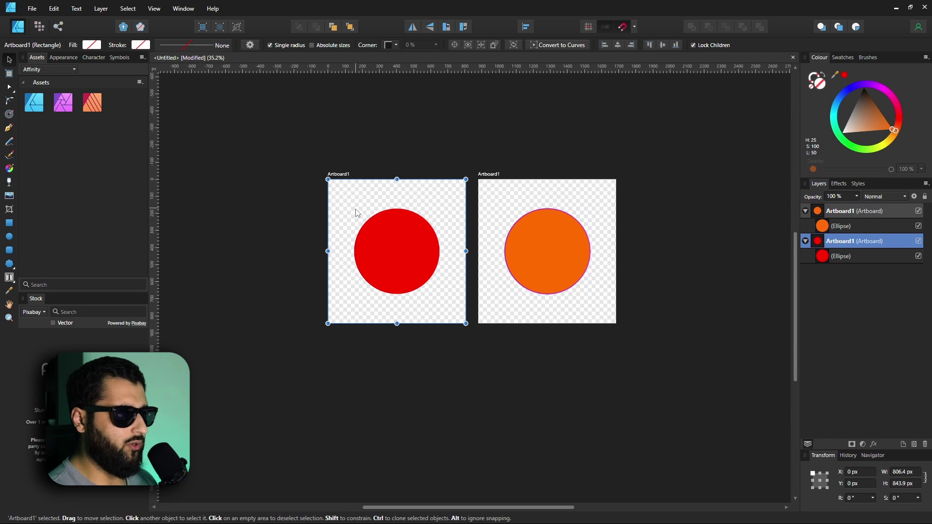
pyautogui.press('alt')
pyautogui.moveTo(345, 179)
pyautogui.mouseDown()
pyautogui.moveTo(346, 342)
pyautogui.moveTo(344, 176)
pyautogui.moveTo(333, 336)
pyautogui.moveTo(369, 348)
pyautogui.moveTo(343, 324)
pyautogui.moveTo(367, 337)
pyautogui.moveTo(337, 342)
pyautogui.moveTo(343, 335)
pyautogui.mouseUp()
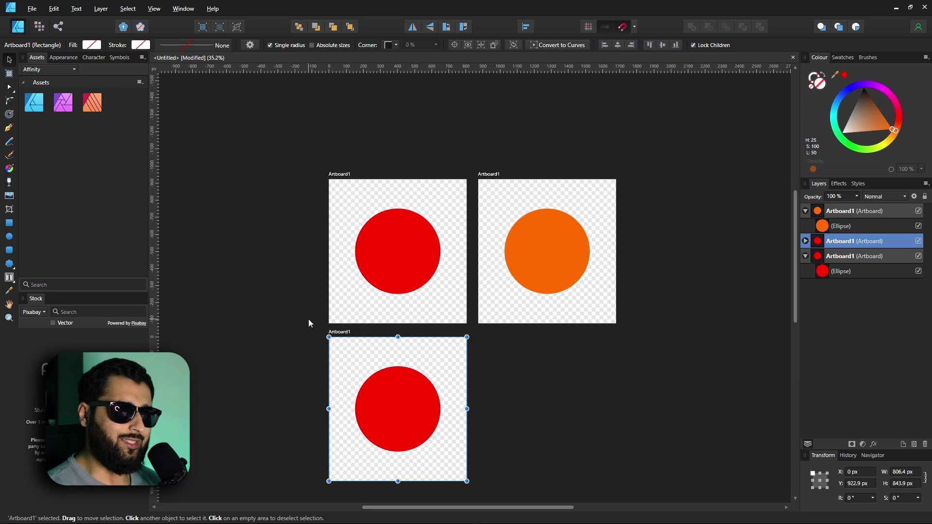
# Step: Give the lower red circle an Outer Shadow with a radius of 23 px and an offset of 26.9 px
pyautogui.scroll(-2, 340, 340)
pyautogui.click(383, 383)
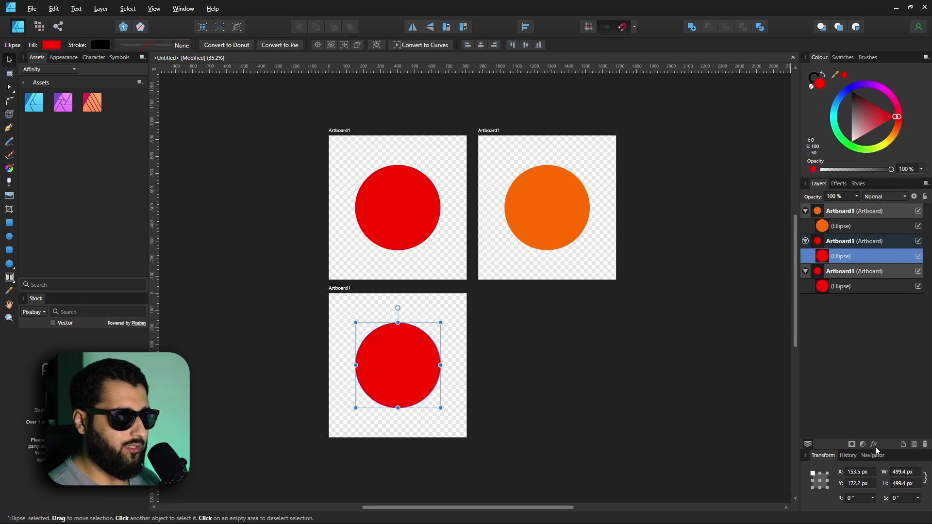
pyautogui.click(875, 447)
pyautogui.click(611, 129)
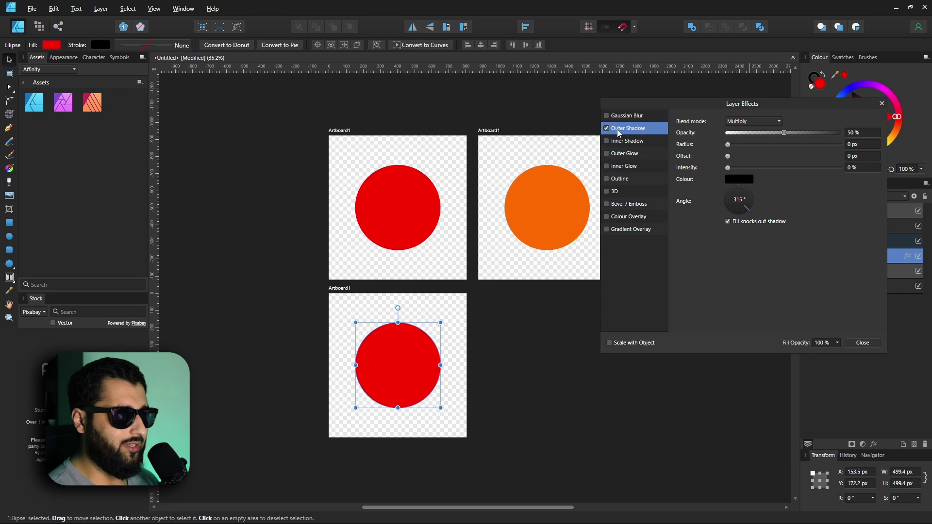
pyautogui.moveTo(728, 145); pyautogui.dragTo(793, 153)
pyautogui.moveTo(728, 156); pyautogui.dragTo(797, 158)
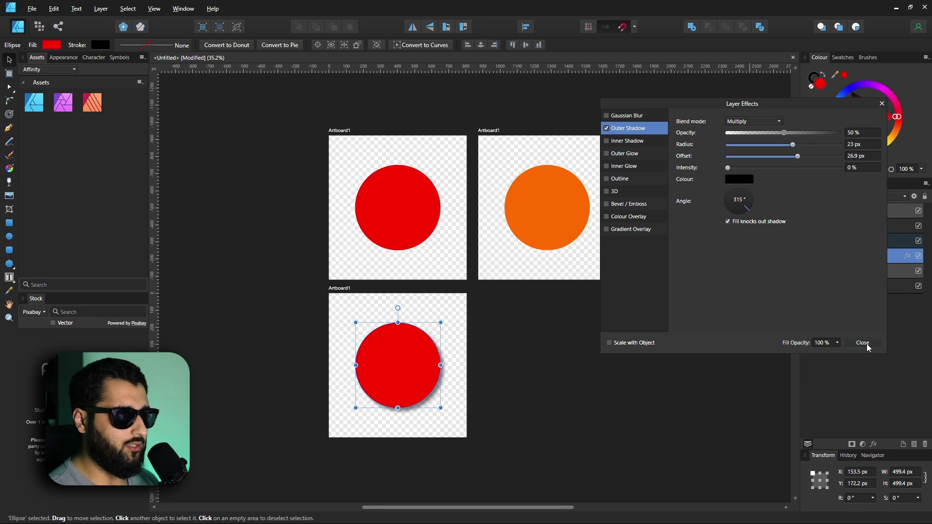
pyautogui.click(643, 358)
pyautogui.click(643, 359)
# Step: Duplicate the shadowed artboard to its right and recolour the copy's circle with the orange sampled from the circle above
pyautogui.moveTo(561, 252); pyautogui.dragTo(516, 265)
pyautogui.hscroll(2, 518, 268)
pyautogui.scroll(-1, 492, 250)
pyautogui.moveTo(256, 285); pyautogui.dragTo(405, 287)
pyautogui.moveTo(835, 75); pyautogui.dragTo(471, 237)
pyautogui.click(692, 262)
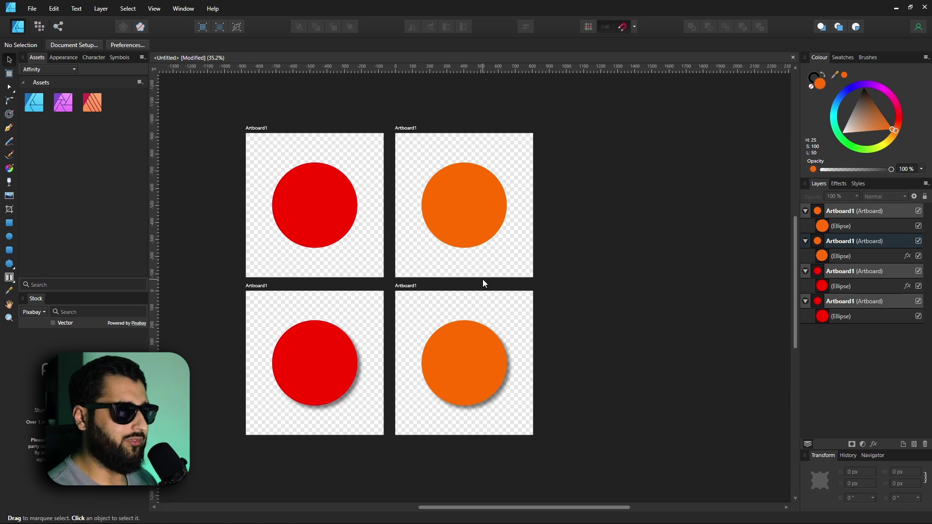
# Step: Duplicate the upper orange-circle artboard twice to the right, continuing the top row with even spacing
pyautogui.moveTo(414, 128)
pyautogui.mouseDown()
pyautogui.moveTo(360, 150)
pyautogui.moveTo(703, 155)
pyautogui.moveTo(663, 168)
pyautogui.mouseUp()
pyautogui.scroll(-1, 661, 223)
pyautogui.moveTo(661, 223); pyautogui.dragTo(616, 223)
pyautogui.scroll(-1, 618, 227)
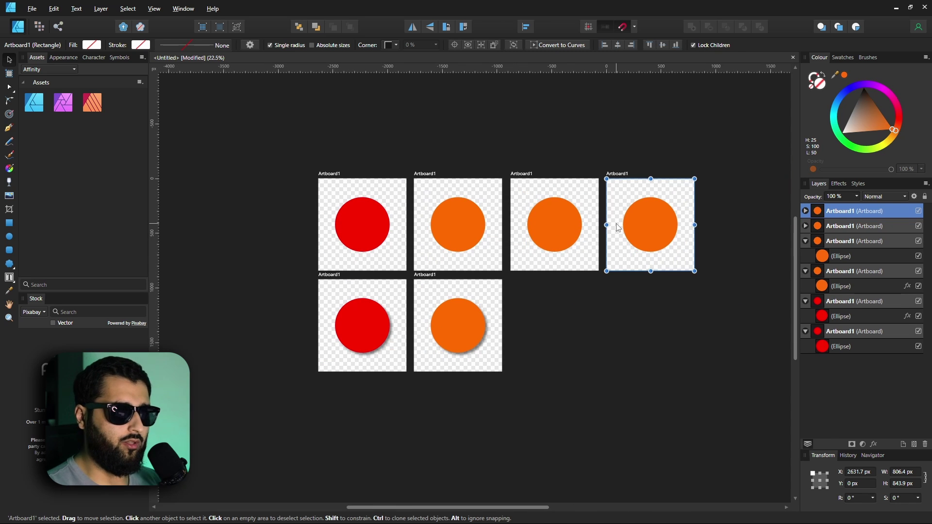
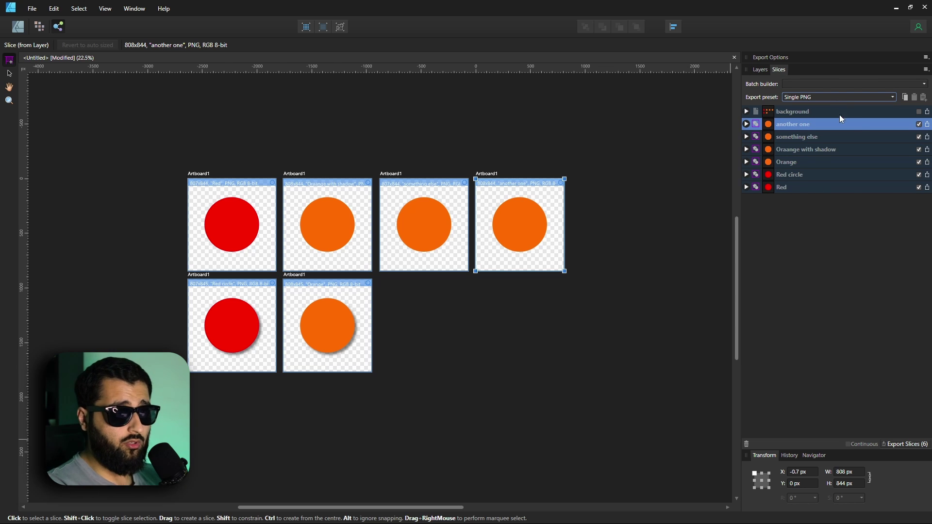
# Step: Toggle the export inclusion of individual artboard slices, including "another one", "something else" and "Oraange with shadow"
pyautogui.click(919, 124)
pyautogui.click(919, 150)
pyautogui.click(913, 175)
pyautogui.click(919, 150)
pyautogui.click(919, 137)
pyautogui.click(919, 125)
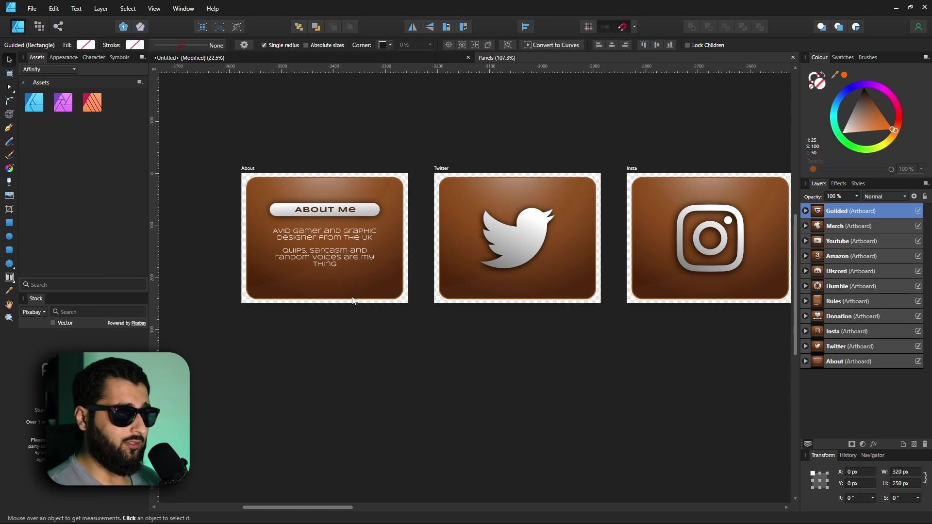
# Step: Examine the artboards in the Panels document, from About, Twitter and Insta across to Amazon and Youtube
pyautogui.scroll(3, 216, 267)
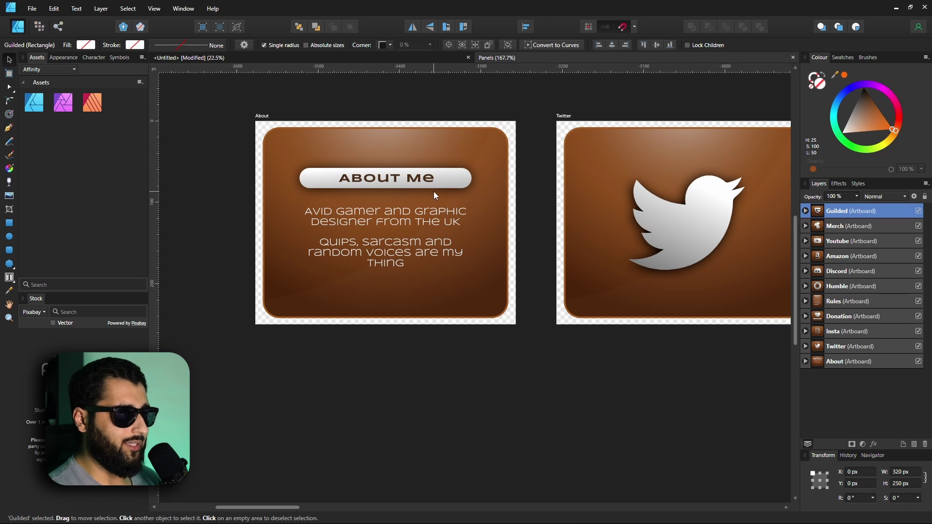
pyautogui.moveTo(433, 191); pyautogui.dragTo(406, 234)
pyautogui.hscroll(5, 435, 185)
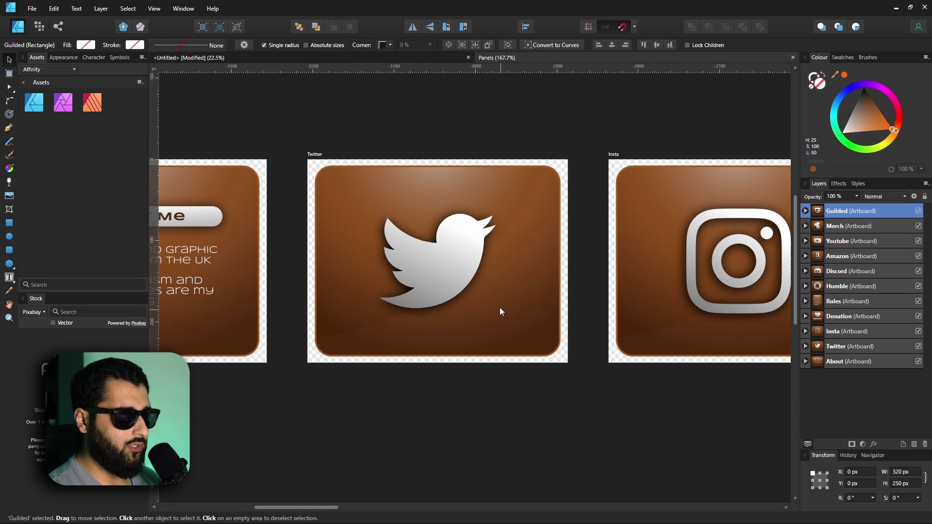
pyautogui.moveTo(508, 251); pyautogui.dragTo(489, 256)
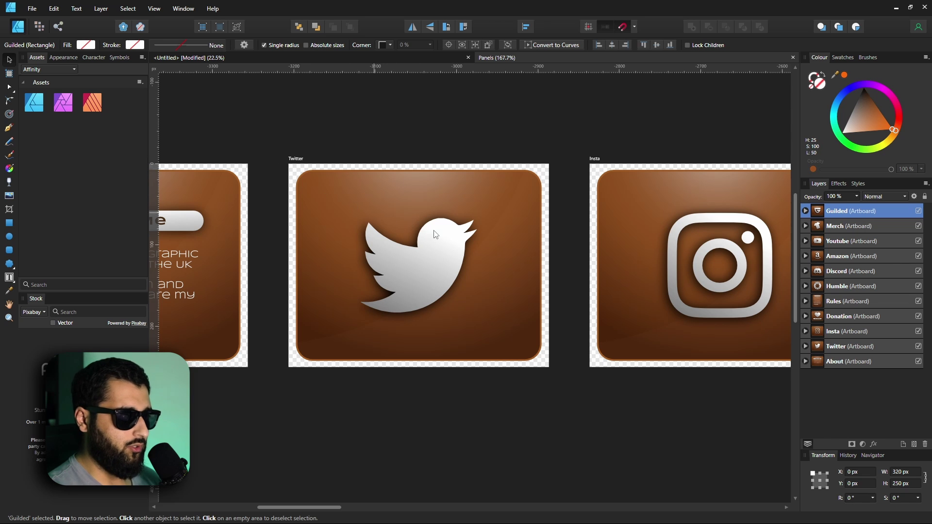
pyautogui.hscroll(7, 400, 192)
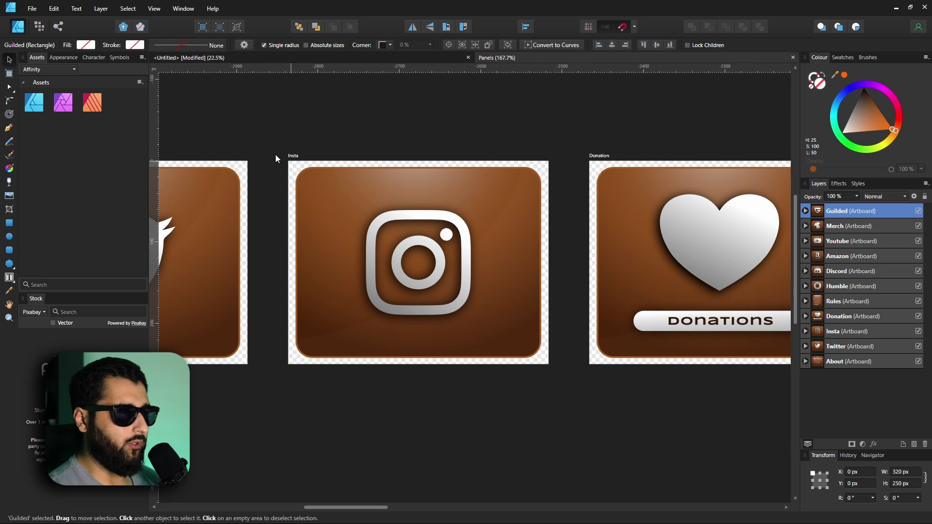
pyautogui.hscroll(7, 282, 160)
pyautogui.hscroll(20, 325, 210)
pyautogui.hscroll(20, 221, 282)
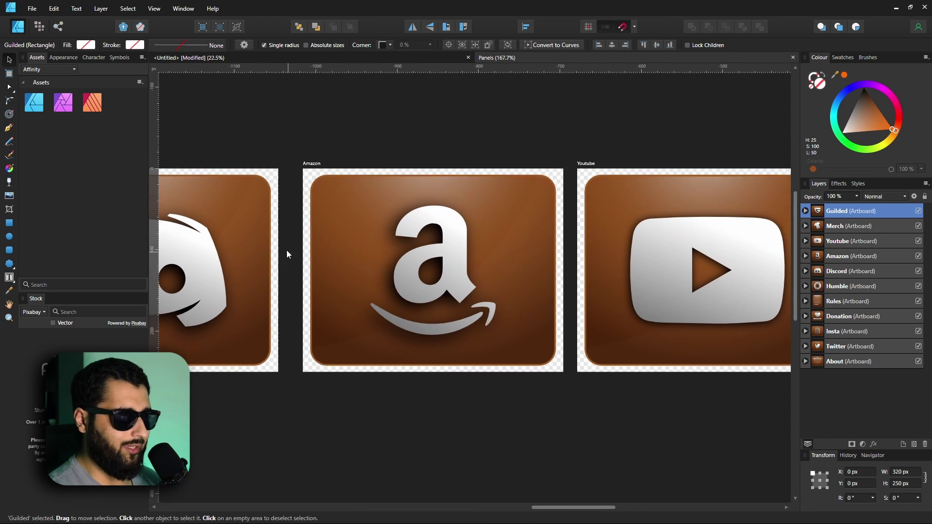
pyautogui.hscroll(3, 295, 248)
pyautogui.hscroll(-4, 418, 252)
pyautogui.scroll(-7, 350, 237)
pyautogui.hscroll(-10, 452, 229)
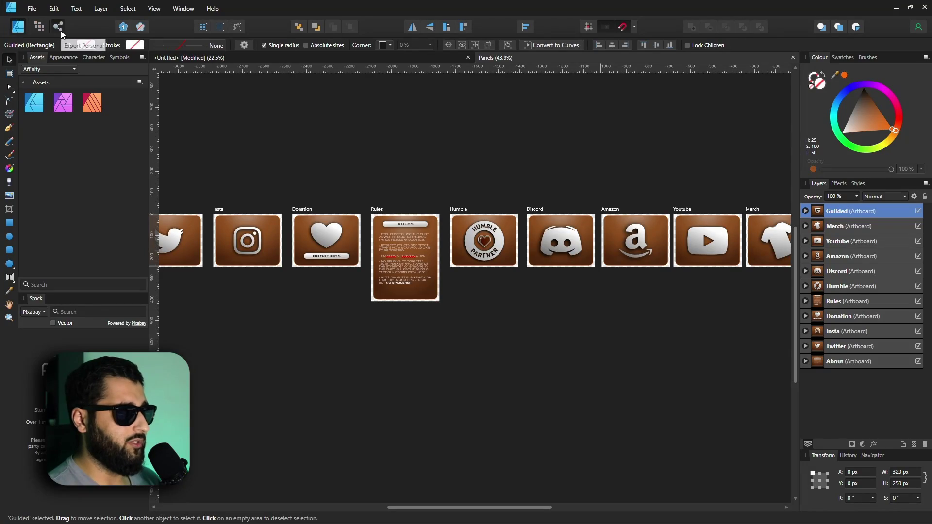
# Step: Show the Panels document's export slices and include every artboard slice from Guilded to About Me, leaving the background excluded
pyautogui.click(59, 29)
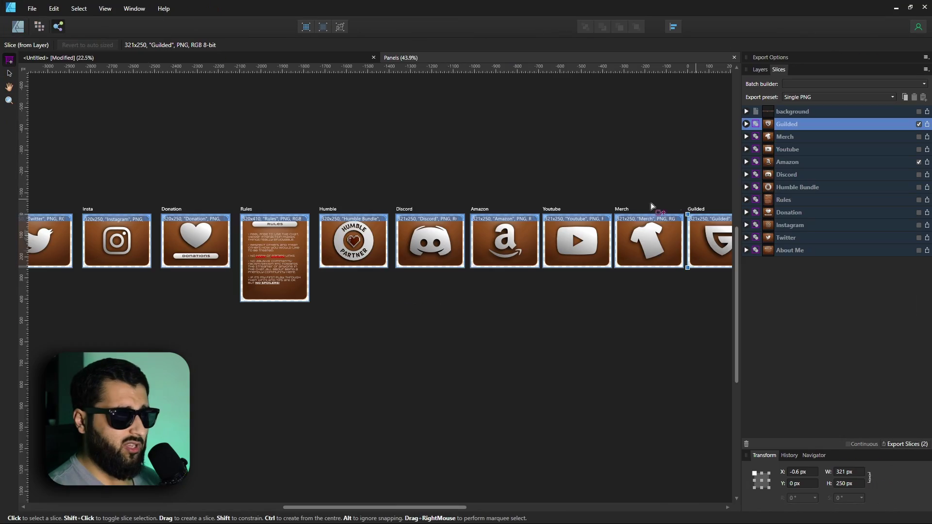
pyautogui.click(919, 125)
pyautogui.click(919, 162)
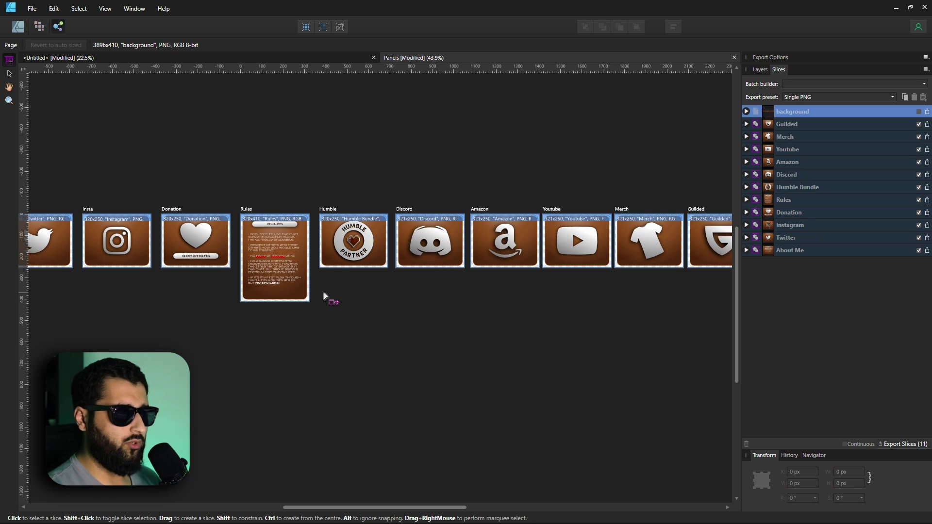
pyautogui.scroll(-3, 325, 292)
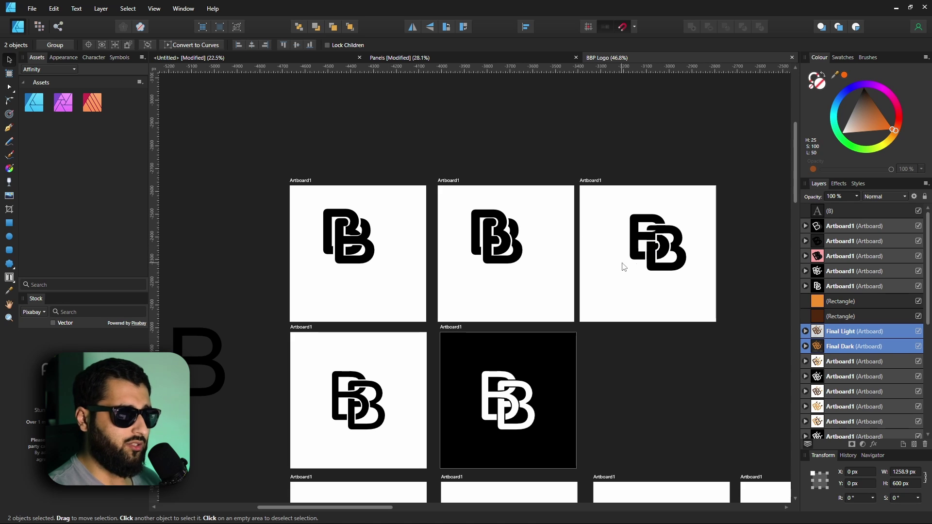
# Step: Examine the early black-and-white BB monogram variations in the upper rows of artboards in the BBP Logo document
pyautogui.scroll(-2, 335, 359)
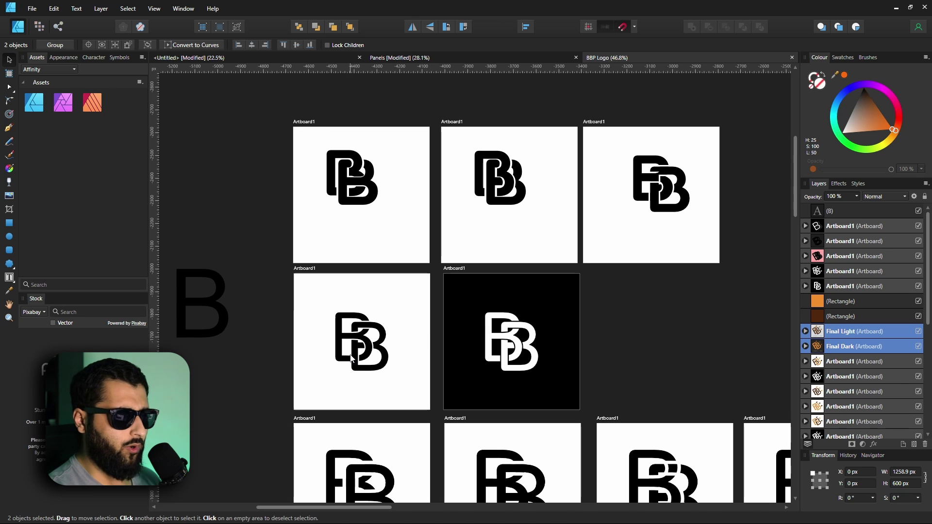
pyautogui.scroll(-3, 472, 358)
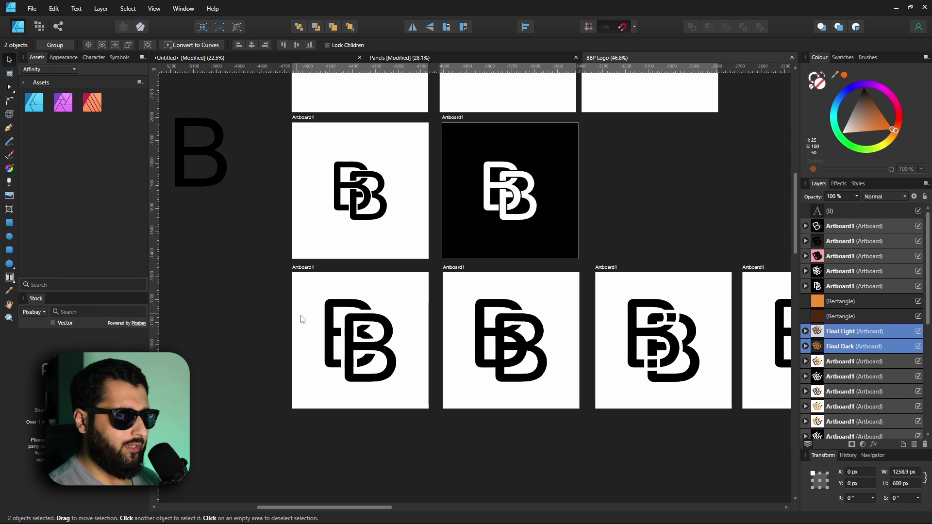
pyautogui.hscroll(5, 418, 349)
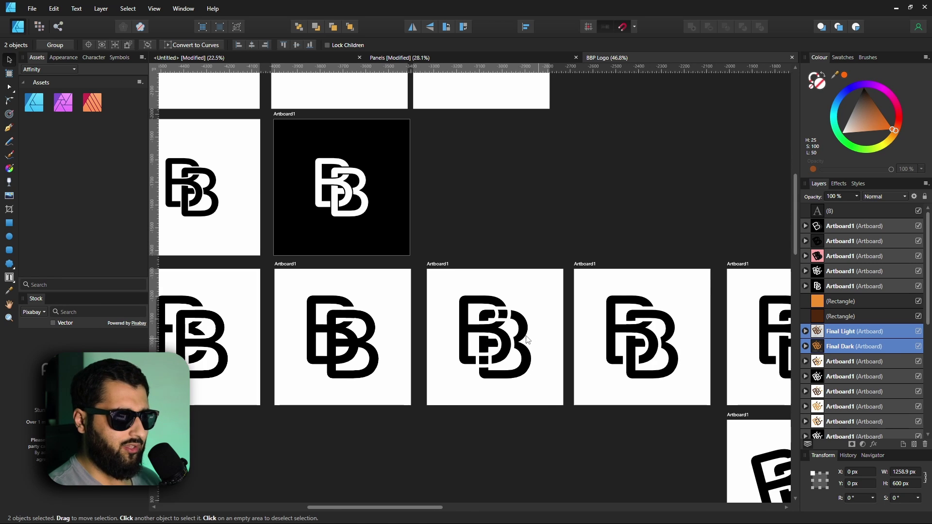
pyautogui.hscroll(2, 486, 335)
pyautogui.scroll(-1, 485, 335)
pyautogui.hscroll(2, 517, 329)
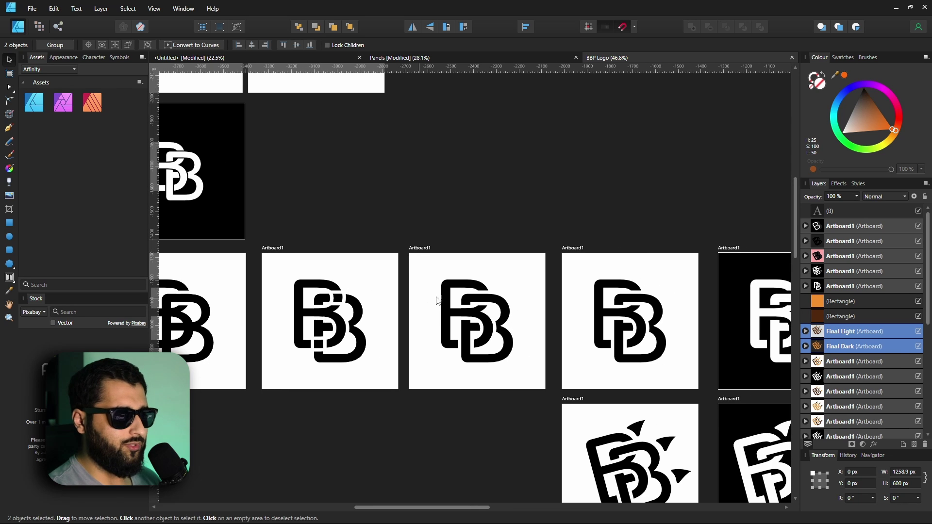
pyautogui.scroll(-4, 561, 330)
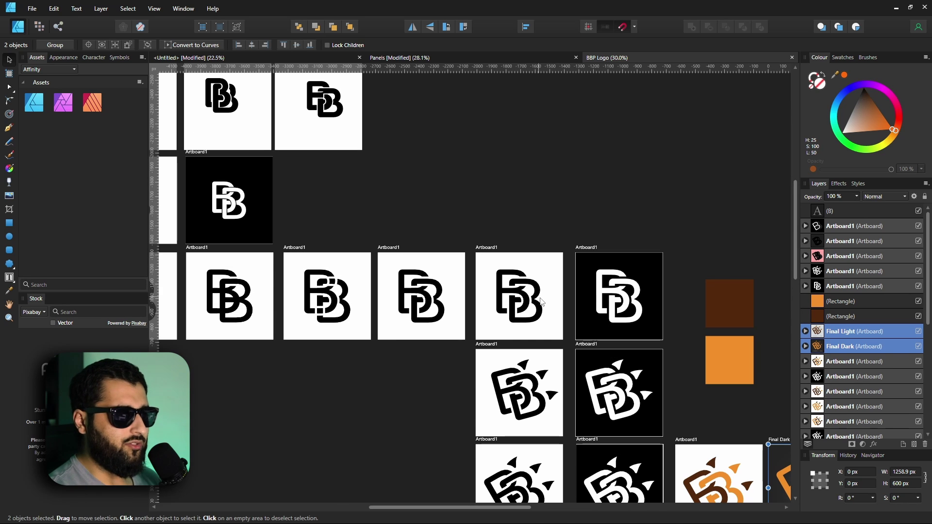
pyautogui.moveTo(416, 294); pyautogui.dragTo(593, 354)
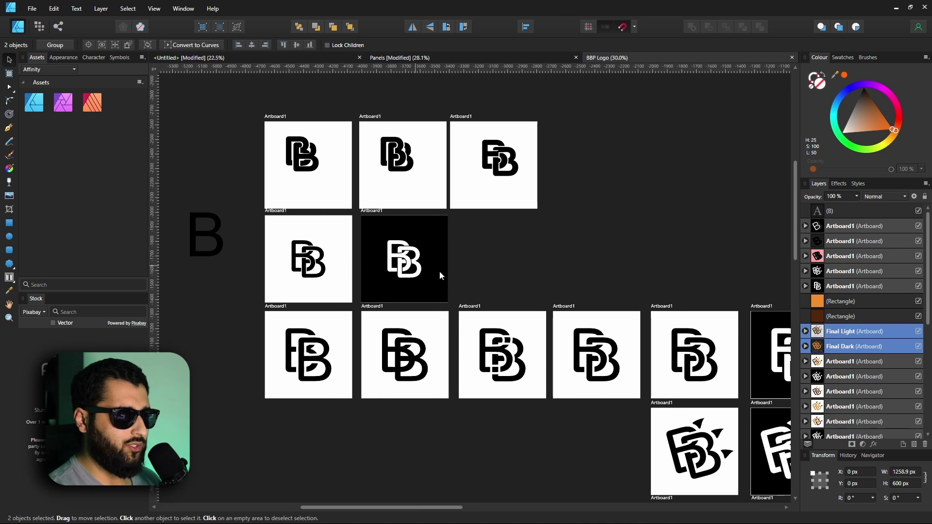
pyautogui.moveTo(689, 358); pyautogui.dragTo(412, 187)
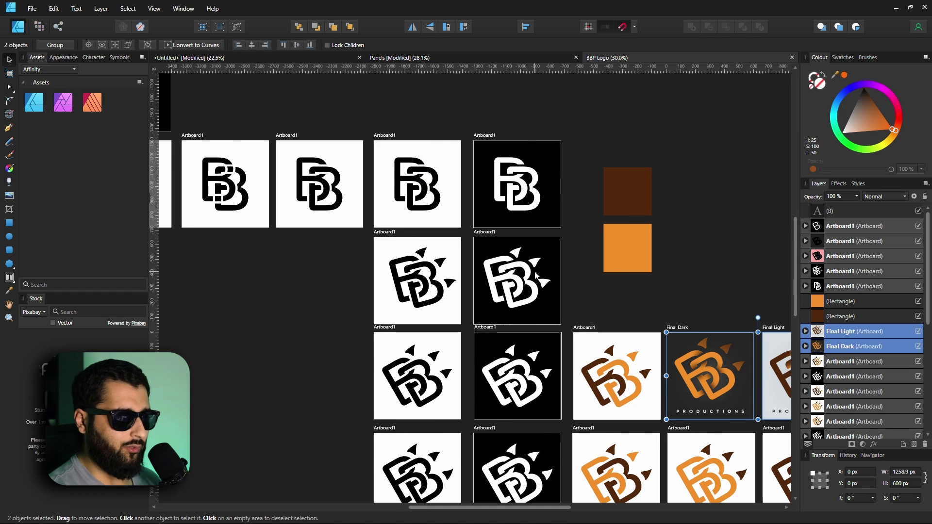
# Step: Look over the rotated and coloured logo variations in the lower rows, clear the selection and view the whole artboard layout
pyautogui.scroll(-6, 537, 275)
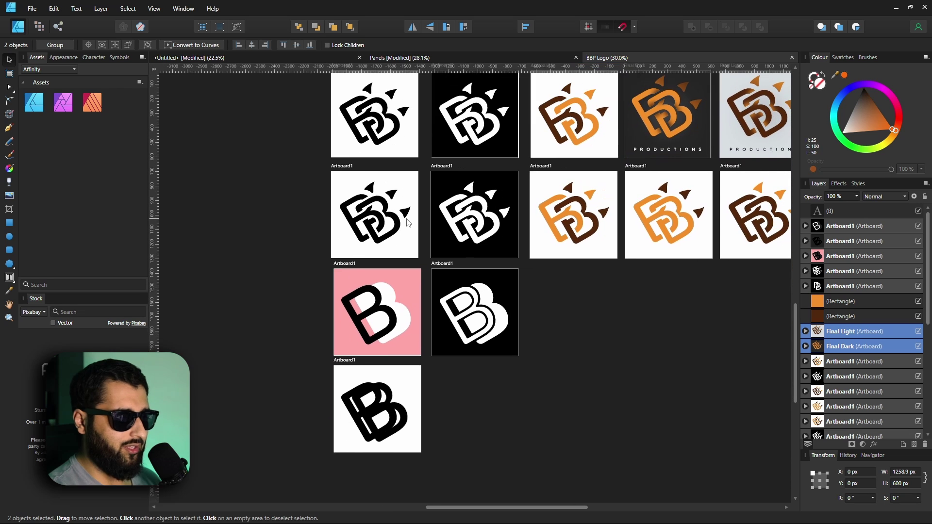
pyautogui.scroll(2, 452, 299)
pyautogui.hscroll(3, 452, 299)
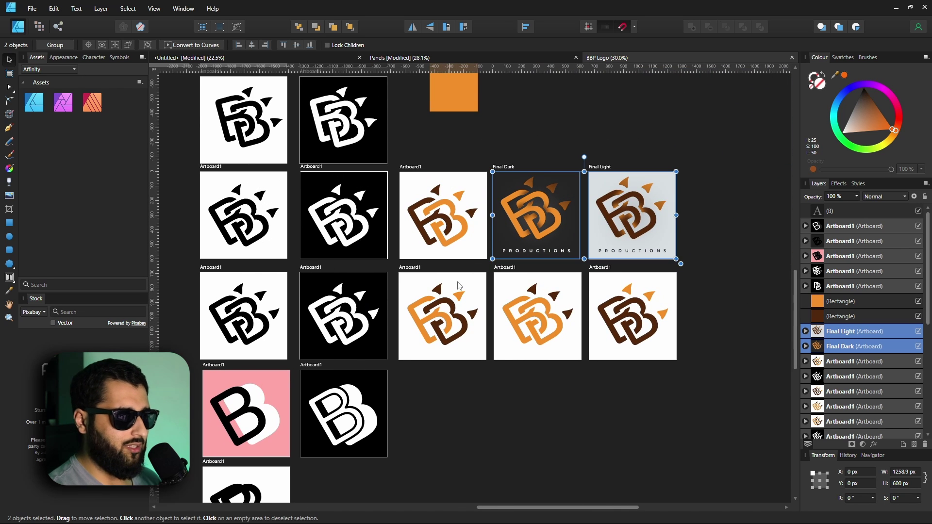
pyautogui.hscroll(2, 480, 239)
pyautogui.scroll(2, 534, 249)
pyautogui.scroll(1, 503, 273)
pyautogui.scroll(3, 504, 291)
pyautogui.click(465, 135)
pyautogui.scroll(1, 444, 255)
pyautogui.scroll(-1, 471, 307)
pyautogui.scroll(-5, 462, 328)
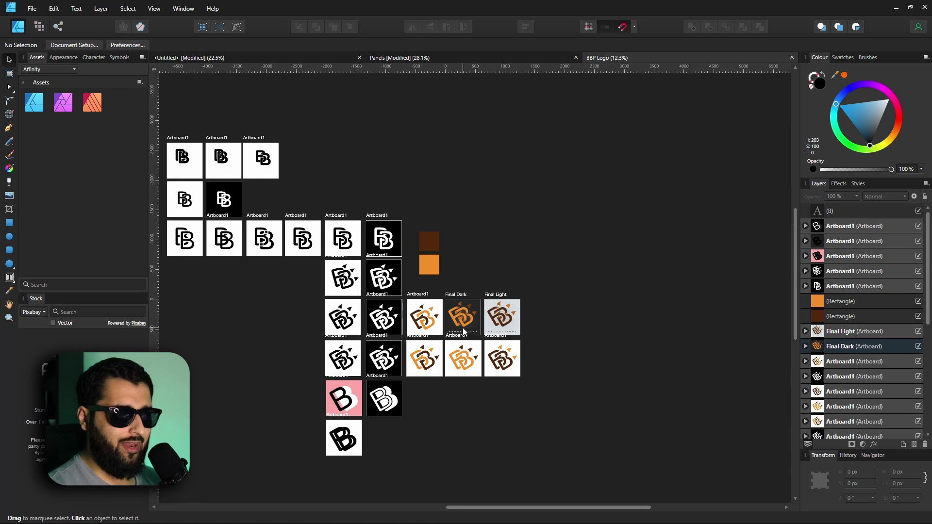
# Step: Compare the Final Dark and Final Light logos with the first monogram and the variations between them
pyautogui.scroll(5, 462, 327)
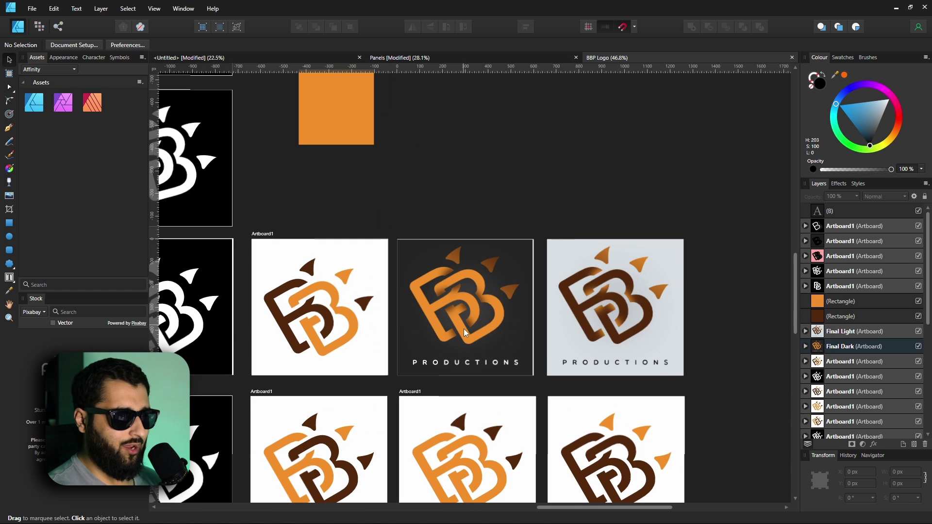
pyautogui.scroll(-5, 474, 322)
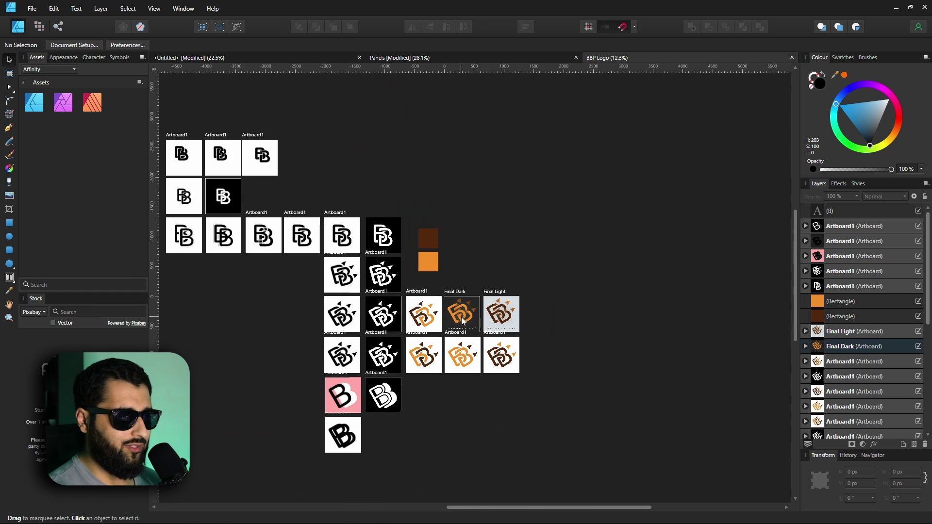
pyautogui.scroll(7, 451, 284)
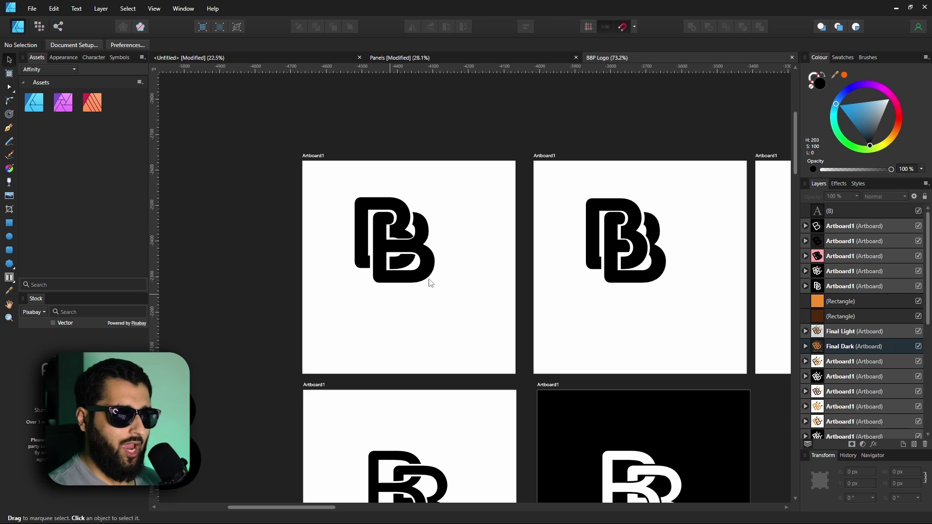
pyautogui.scroll(-5, 556, 364)
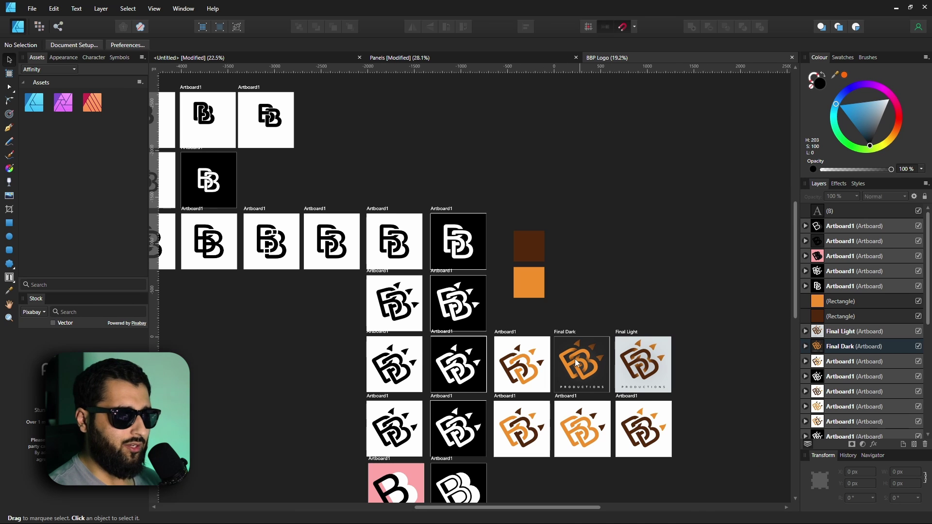
pyautogui.moveTo(565, 351); pyautogui.dragTo(630, 391)
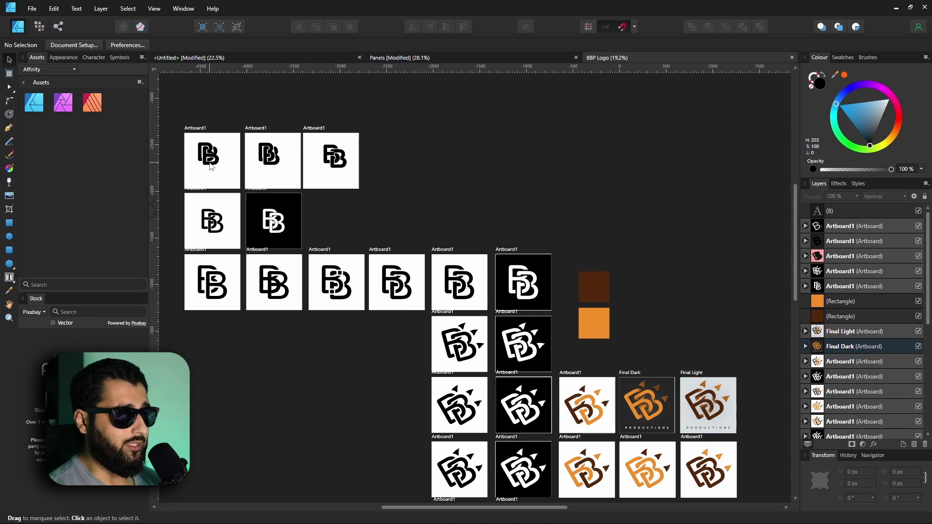
pyautogui.moveTo(588, 437); pyautogui.dragTo(665, 354)
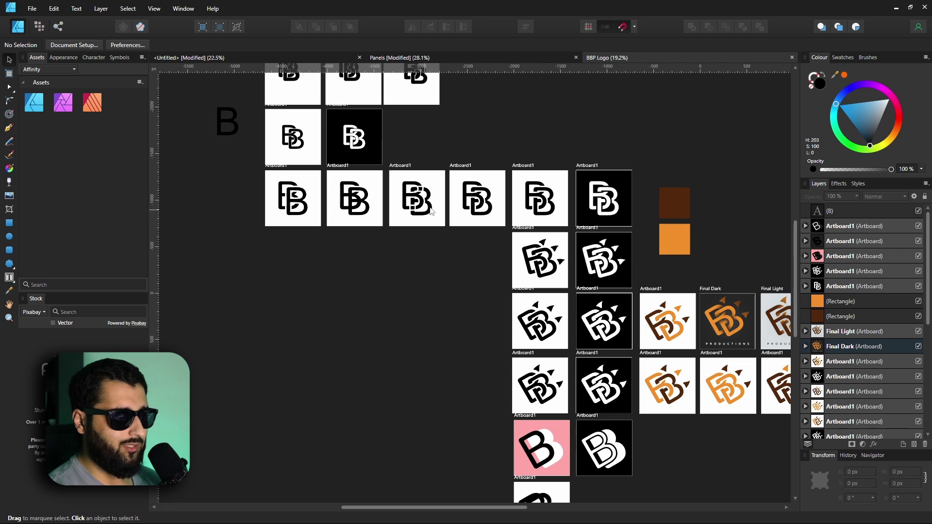
# Step: Duplicate the third artboard of the third row, with its BB monogram, directly below itself
pyautogui.click(413, 194)
pyautogui.scroll(5, 415, 193)
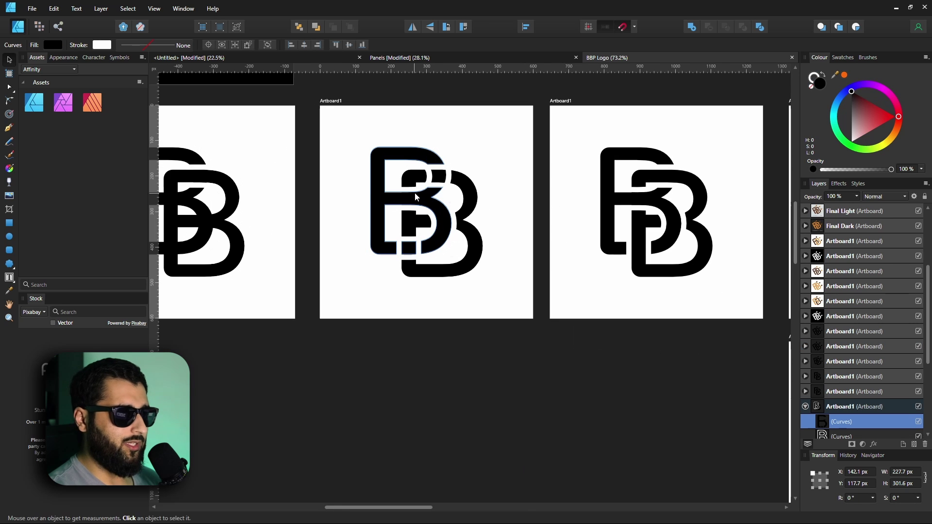
pyautogui.click(331, 102)
pyautogui.moveTo(331, 102)
pyautogui.keyDown('ctrl'); pyautogui.mouseDown()
pyautogui.moveTo(341, 346)
pyautogui.moveTo(324, 329)
pyautogui.mouseUp(); pyautogui.keyUp('ctrl')
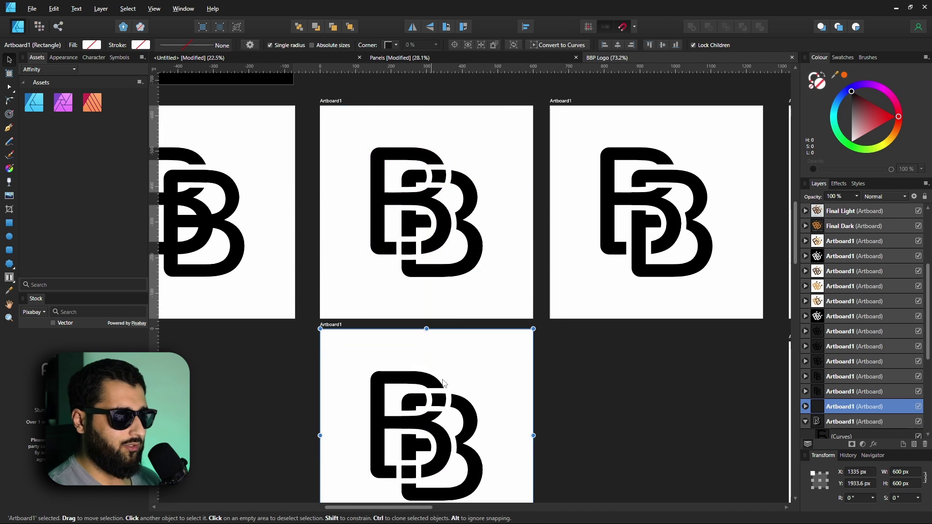
# Step: Recolour the lower-right B on the duplicated artboard red, with hue 0, saturation 100 and lightness 63, and deselect it
pyautogui.moveTo(433, 405); pyautogui.dragTo(443, 243)
pyautogui.click(465, 243)
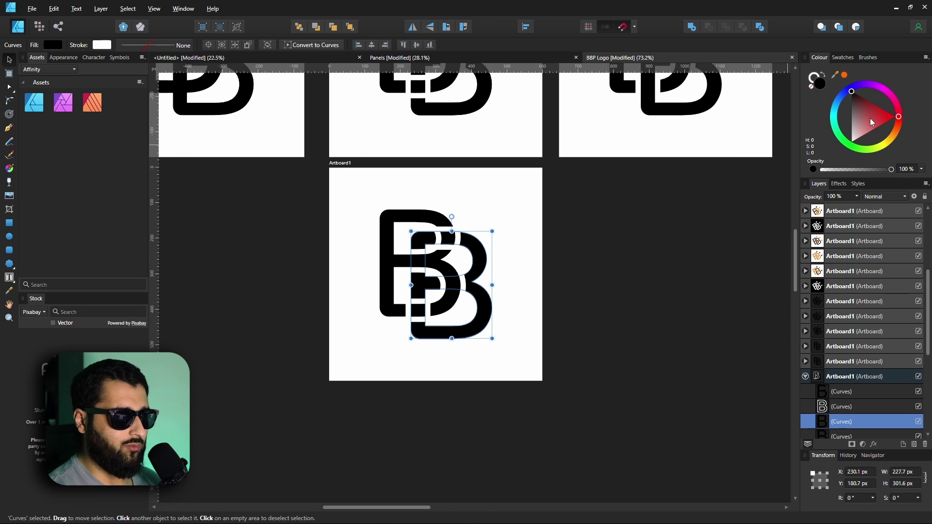
pyautogui.click(884, 123)
pyautogui.click(586, 375)
pyautogui.scroll(-6, 364, 306)
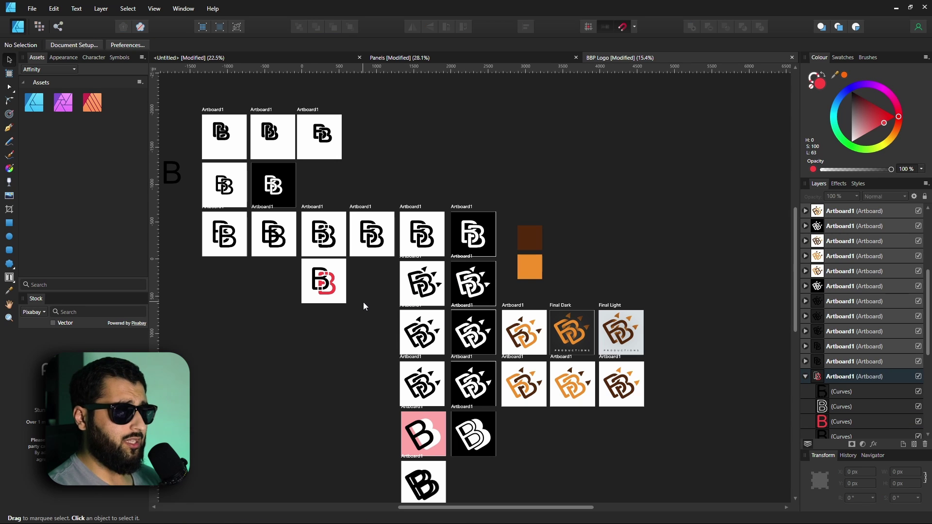